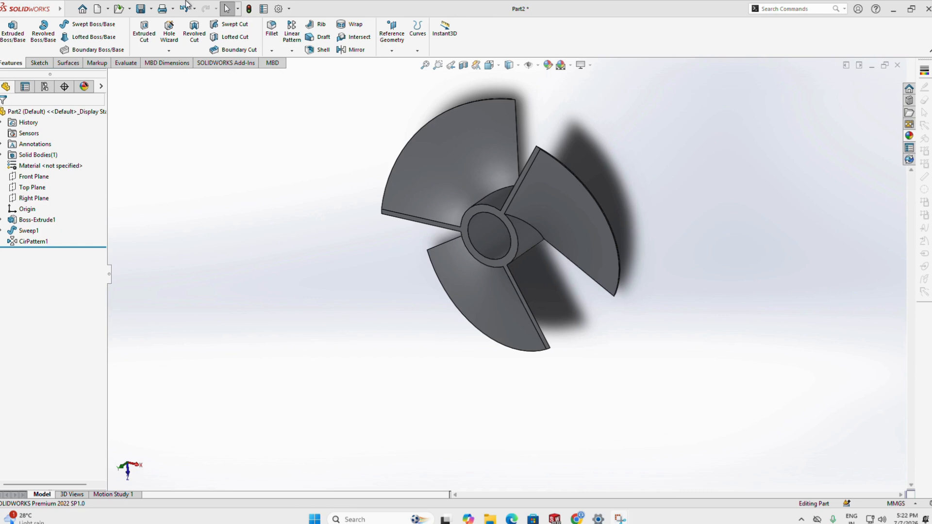
Create a new part document and orient the view normal to the Top Plane.
{"action": "left_click", "coordinate": [83, 9]}
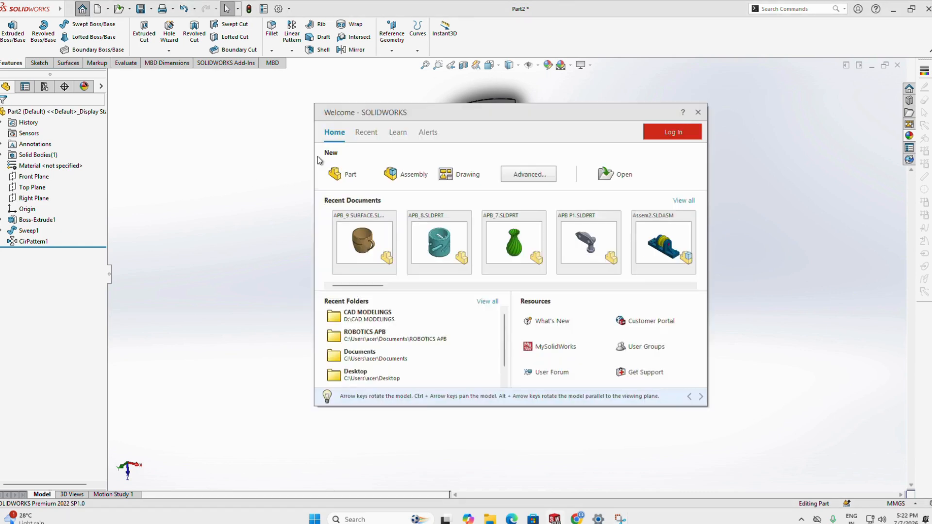
{"action": "left_click", "coordinate": [343, 173]}
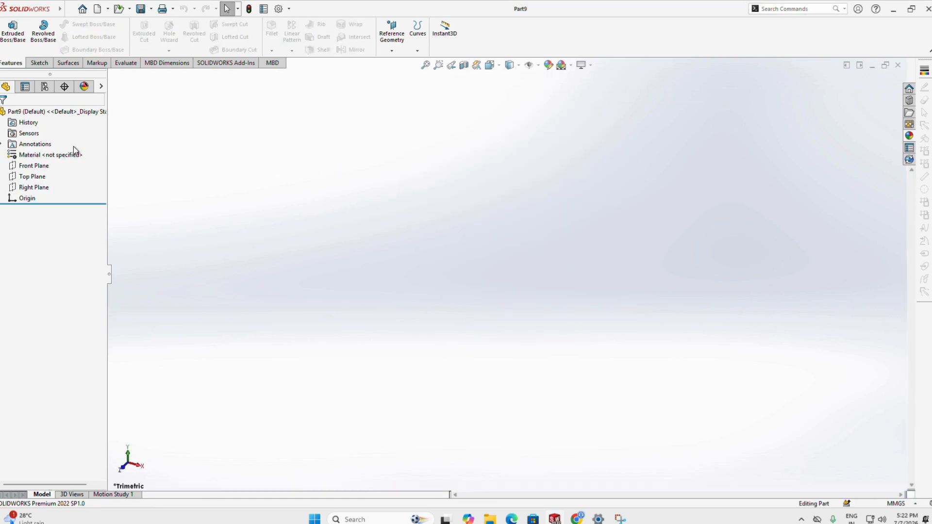
{"action": "left_click", "coordinate": [33, 176]}
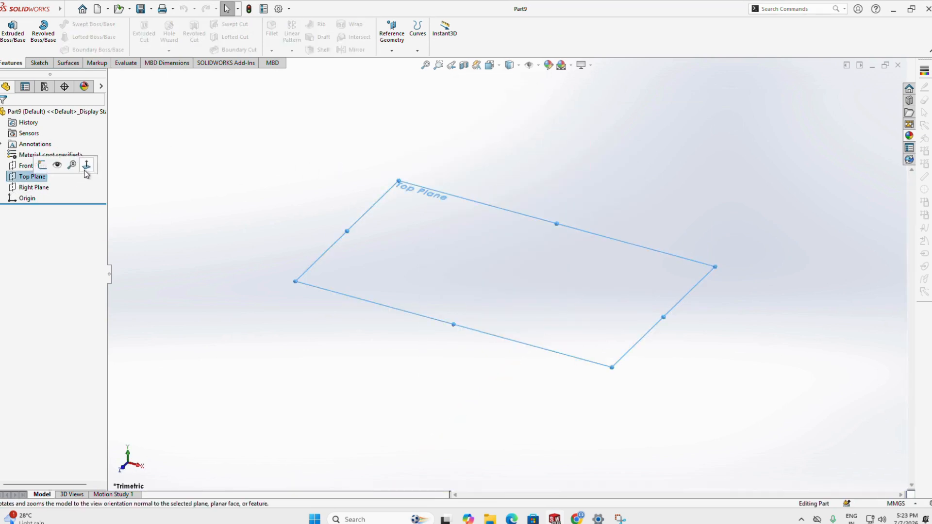
{"action": "left_click", "coordinate": [86, 166]}
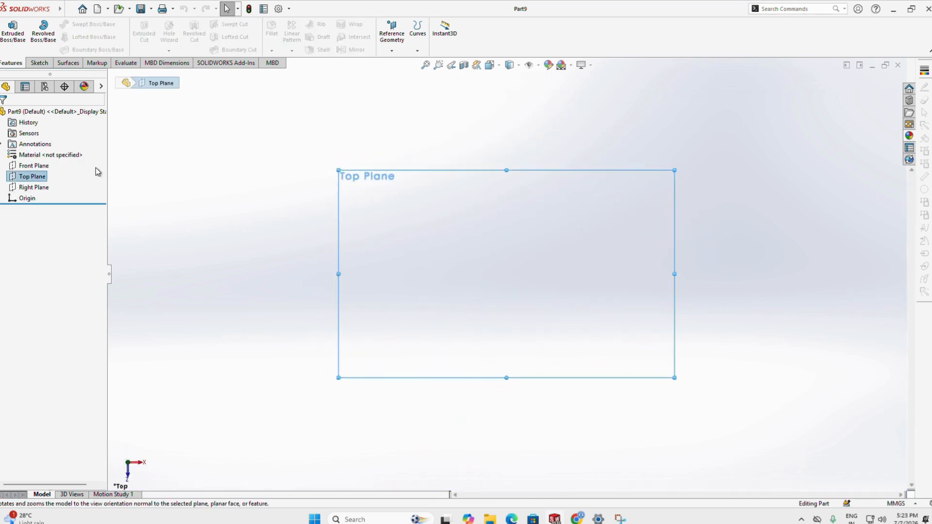
Sketch two concentric circles centred on the origin of the Top Plane, with radii of about 69 mm and 49 mm.
{"action": "left_click", "coordinate": [41, 65]}
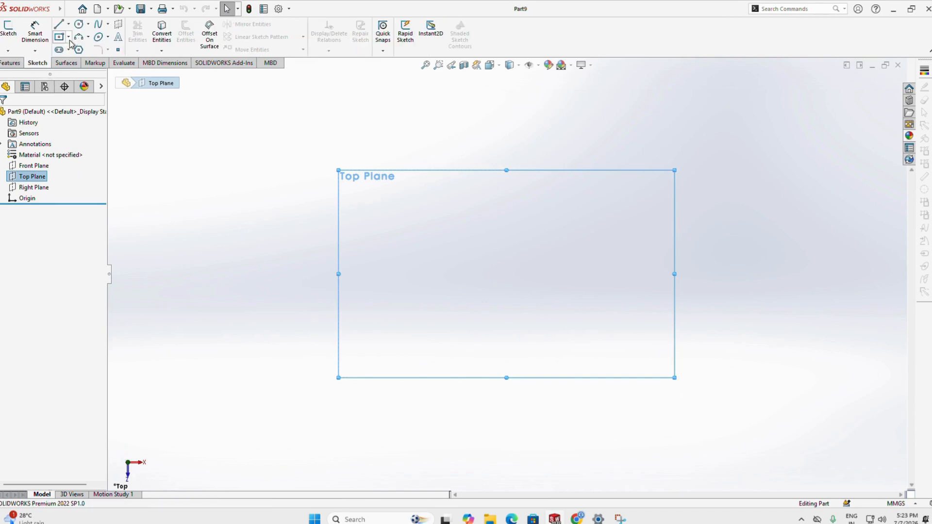
{"action": "left_click", "coordinate": [79, 25]}
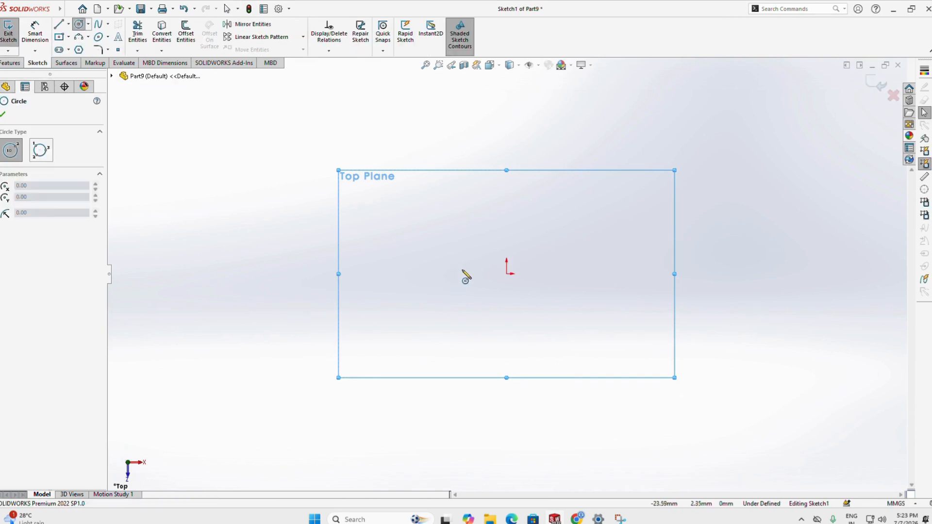
{"action": "left_click", "coordinate": [507, 274]}
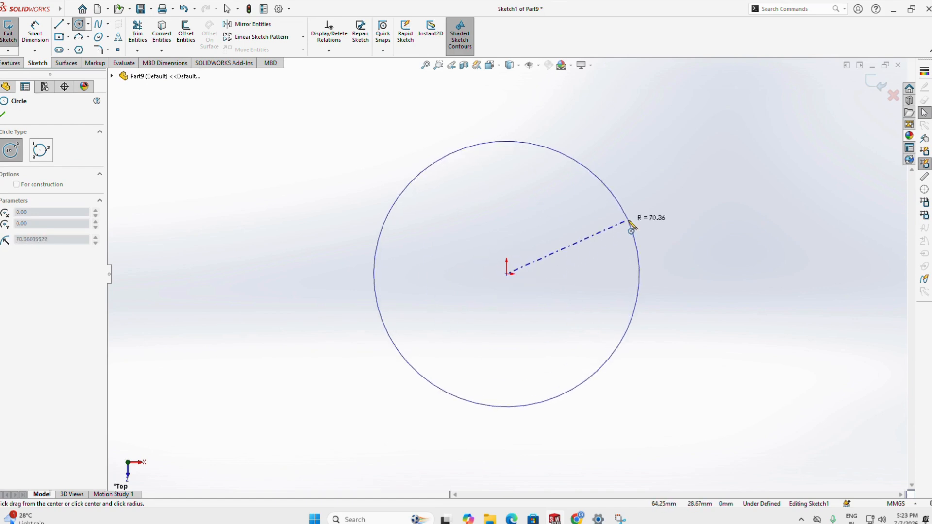
{"action": "left_click", "coordinate": [631, 225]}
{"action": "left_click", "coordinate": [507, 274]}
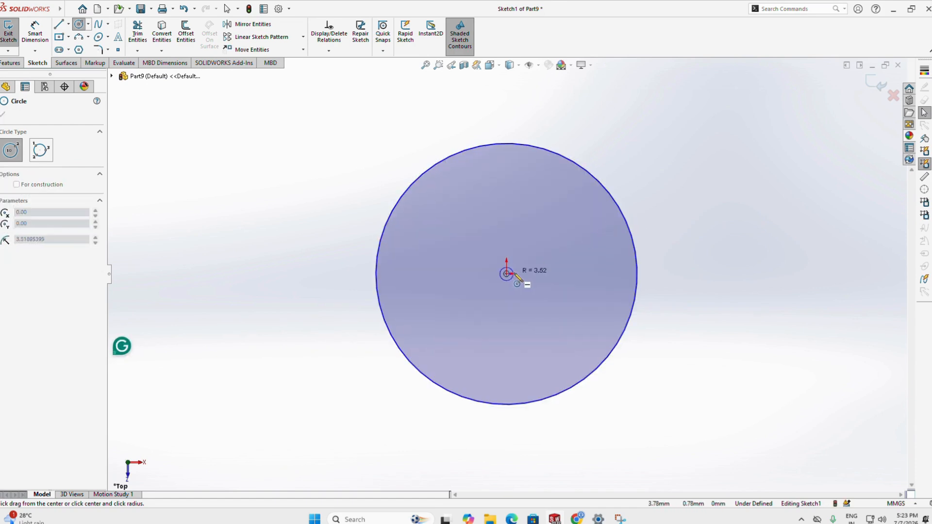
{"action": "left_click", "coordinate": [598, 250]}
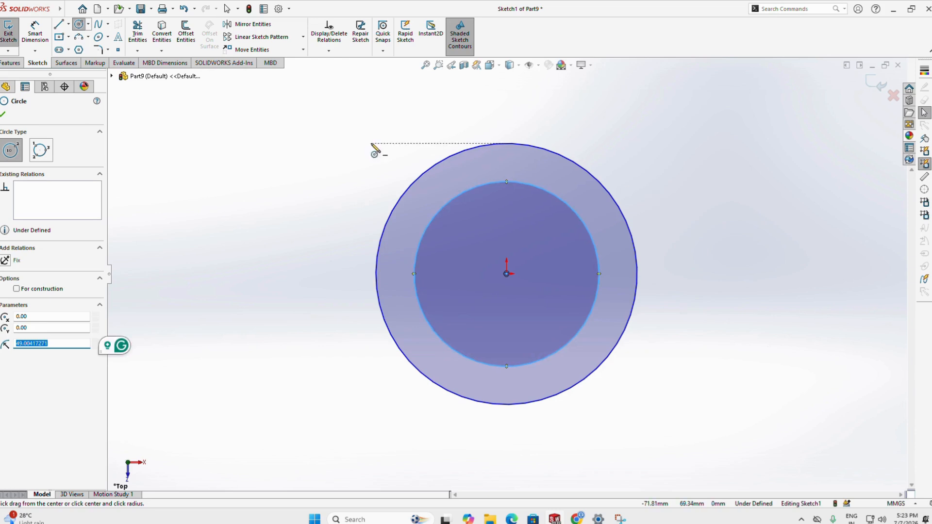
Dimension the outer circle to 40 mm diameter and the inner circle to 30 mm diameter.
{"action": "left_click", "coordinate": [35, 32]}
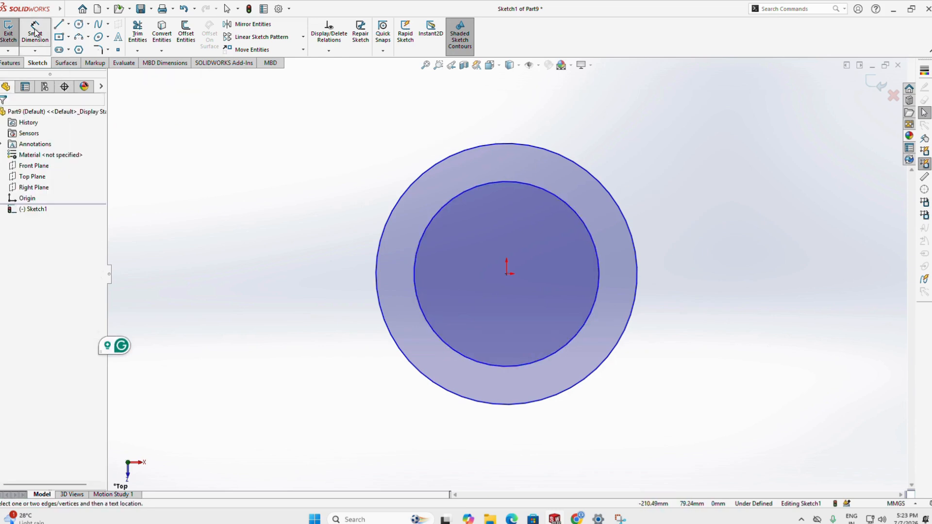
{"action": "left_click", "coordinate": [620, 214]}
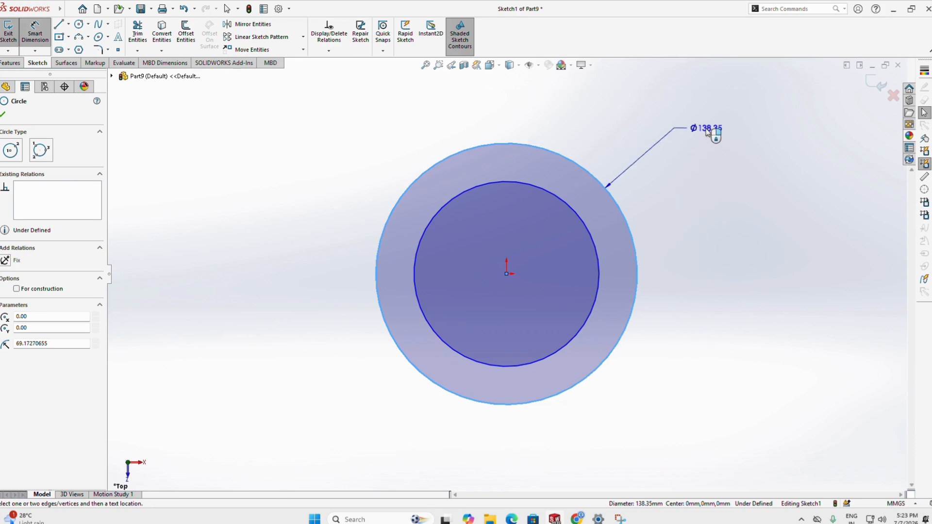
{"action": "left_click", "coordinate": [708, 132]}
{"action": "type", "text": "40"}
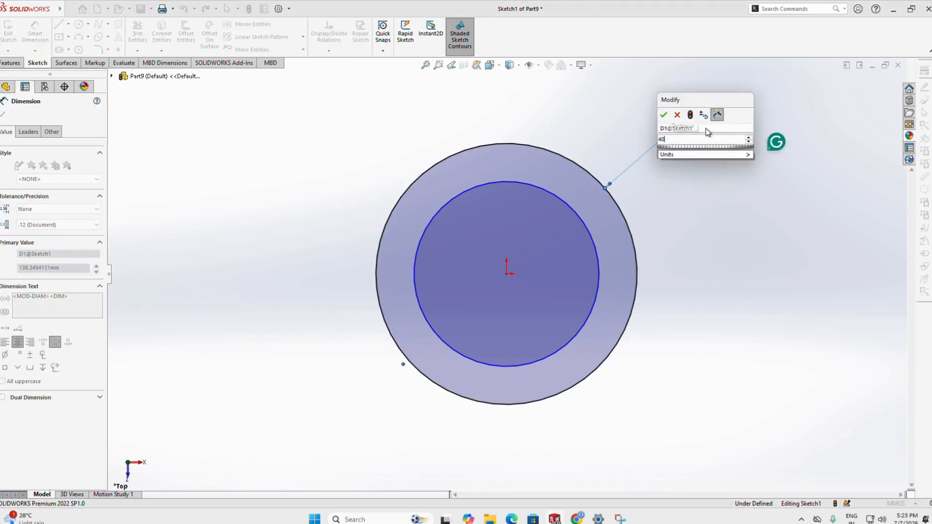
{"action": "key", "text": "Return"}
{"action": "left_click", "coordinate": [578, 214]}
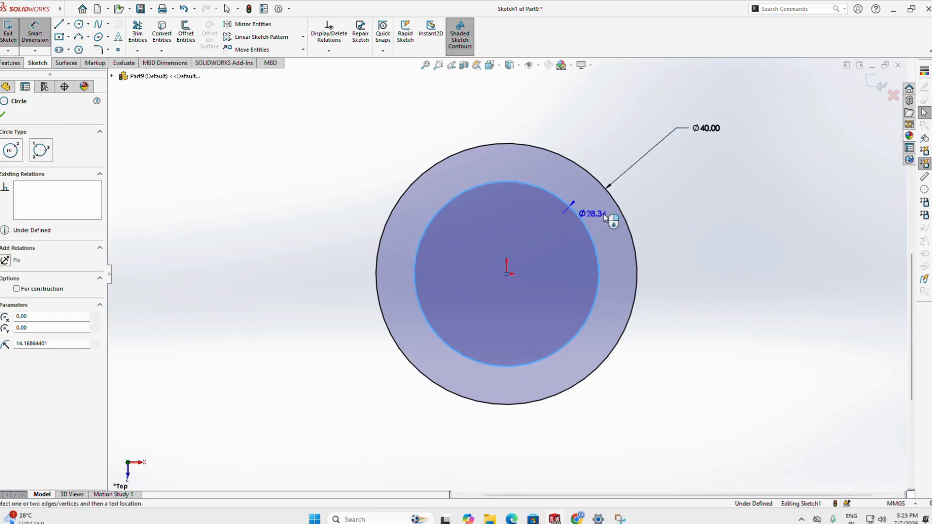
{"action": "left_click", "coordinate": [674, 174]}
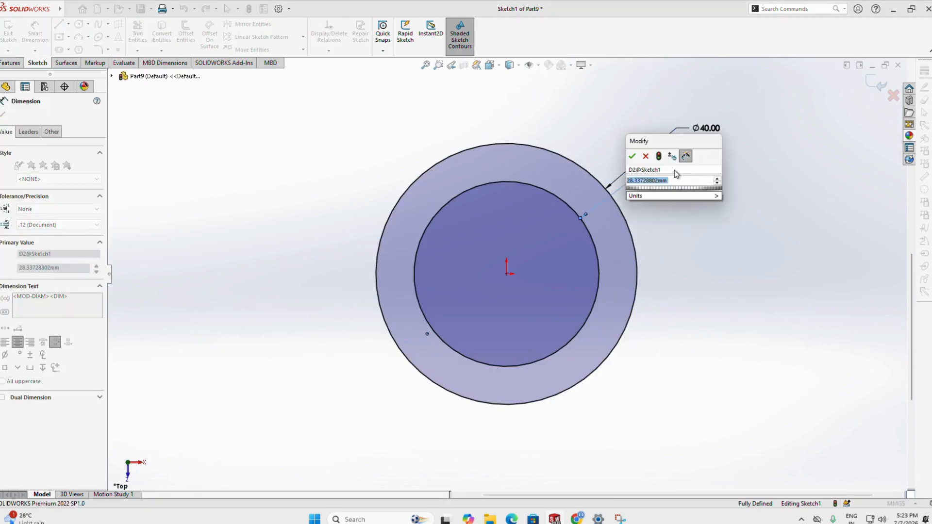
{"action": "type", "text": "30"}
{"action": "key", "text": "Return"}
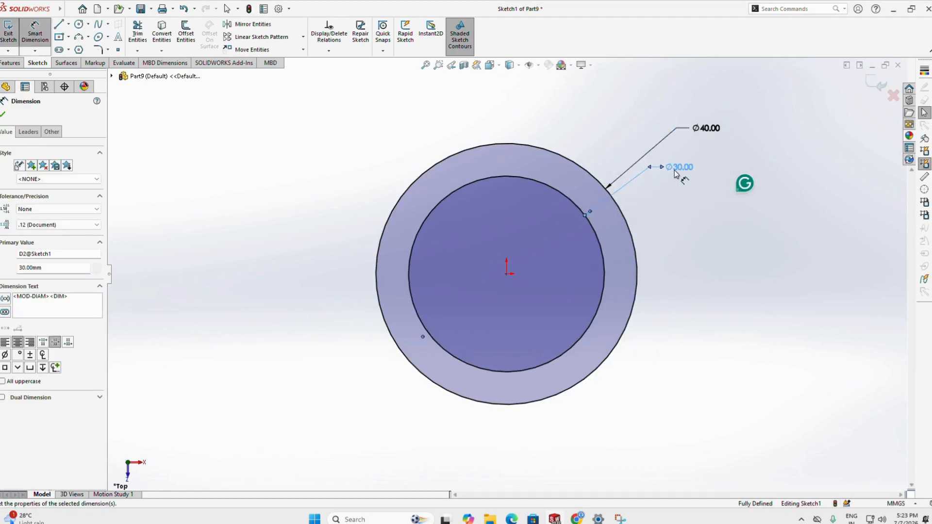
{"action": "left_click", "coordinate": [4, 117]}
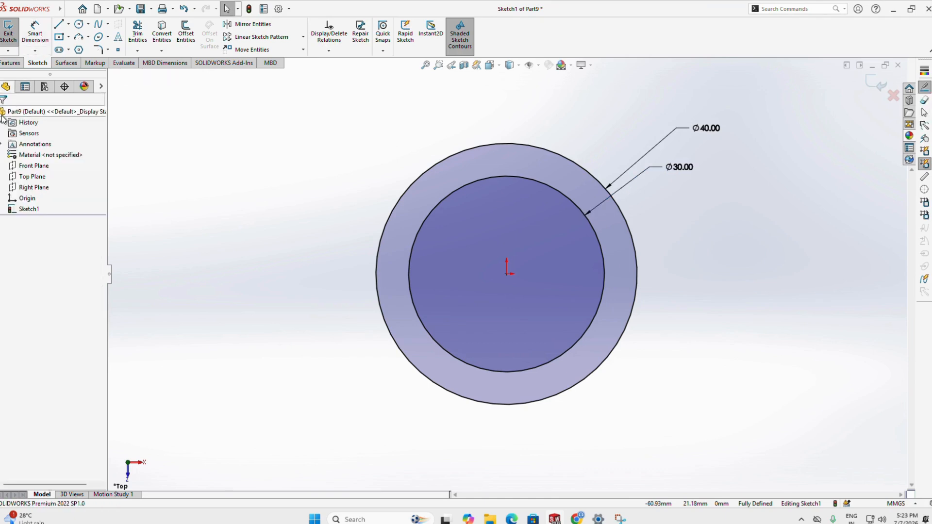
Extrude the ring profile as a blind boss with a depth of 40 mm.
{"action": "left_click", "coordinate": [10, 64]}
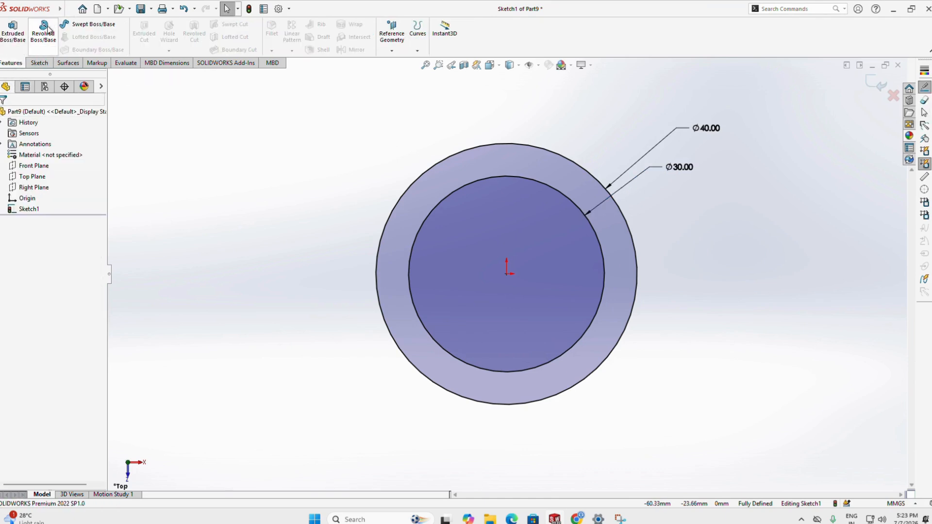
{"action": "left_click", "coordinate": [19, 38]}
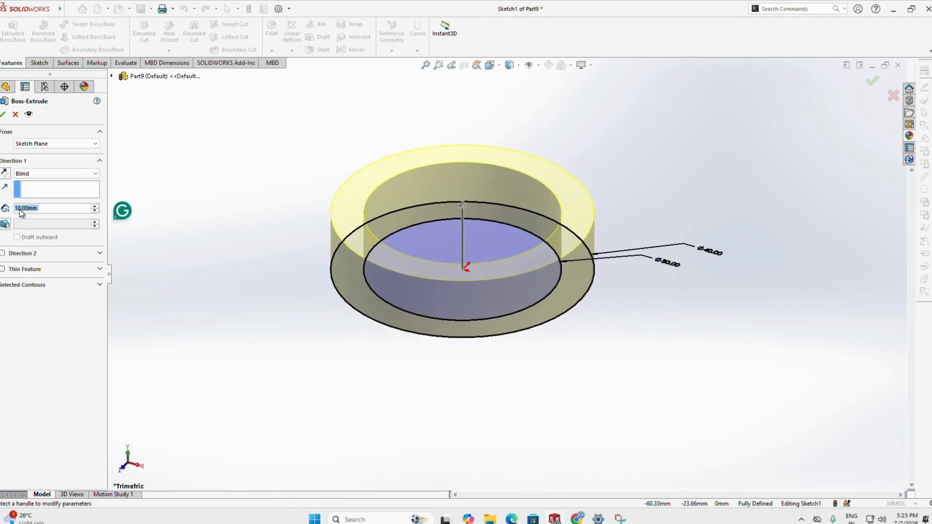
{"action": "type", "text": "15040"}
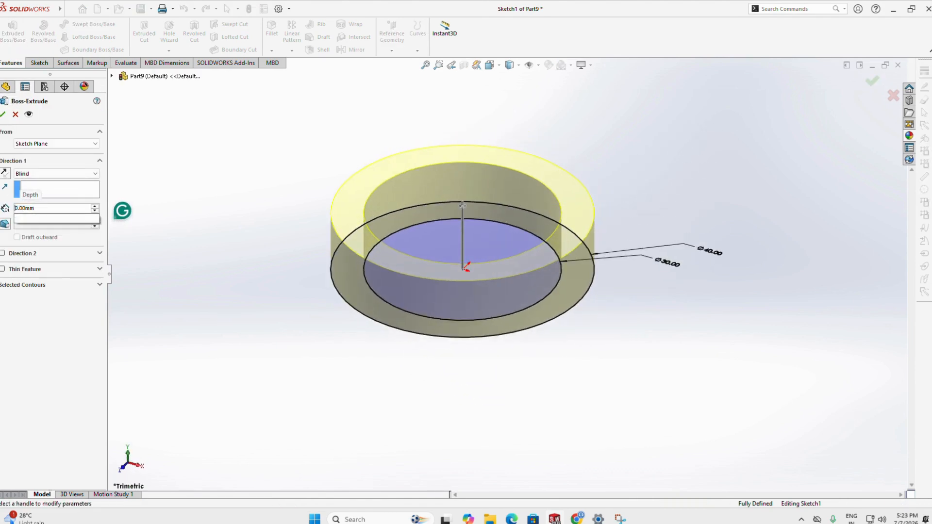
{"action": "key", "text": "Return"}
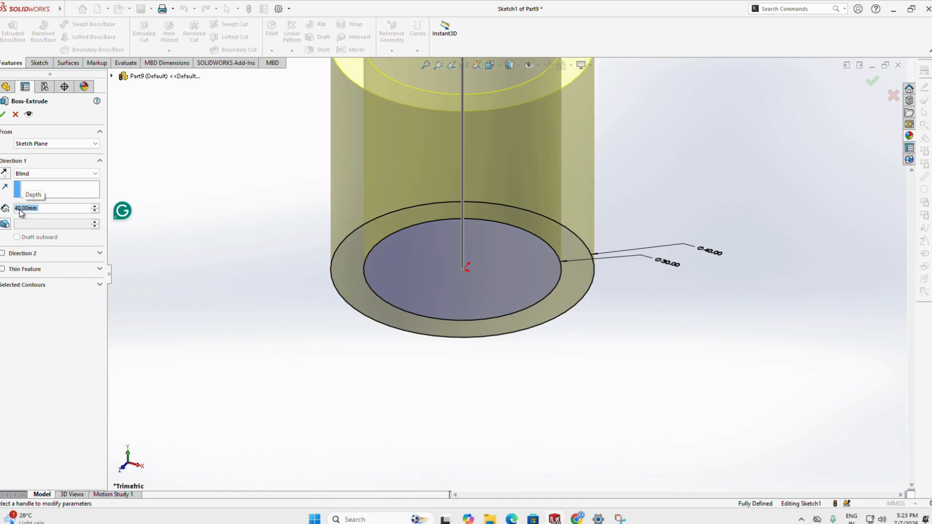
{"action": "left_click", "coordinate": [4, 115]}
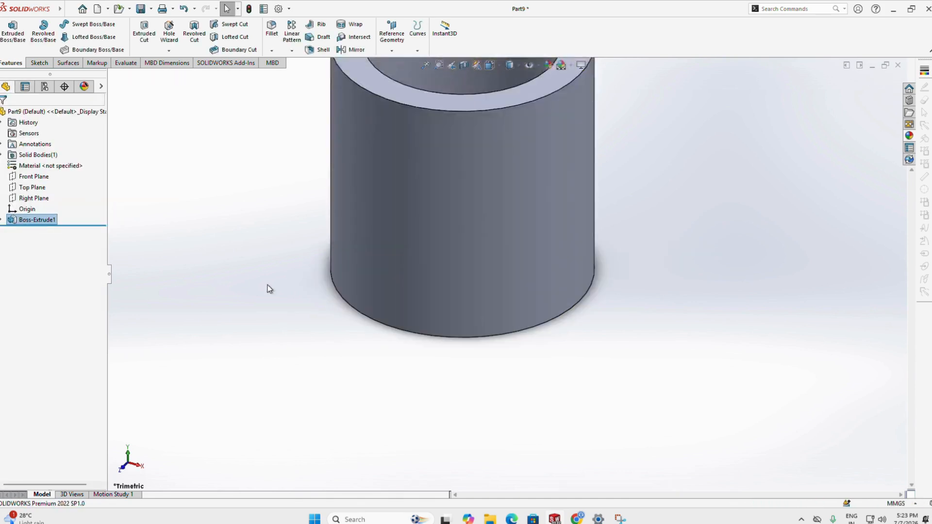
Sketch two concentric circles centred on the origin on the tube's upper ring face, with radii of about 24 mm and 32 mm.
{"action": "key", "text": "f"}
{"action": "middle_click_drag", "start_coordinate": [345, 241], "coordinate": [340, 342]}
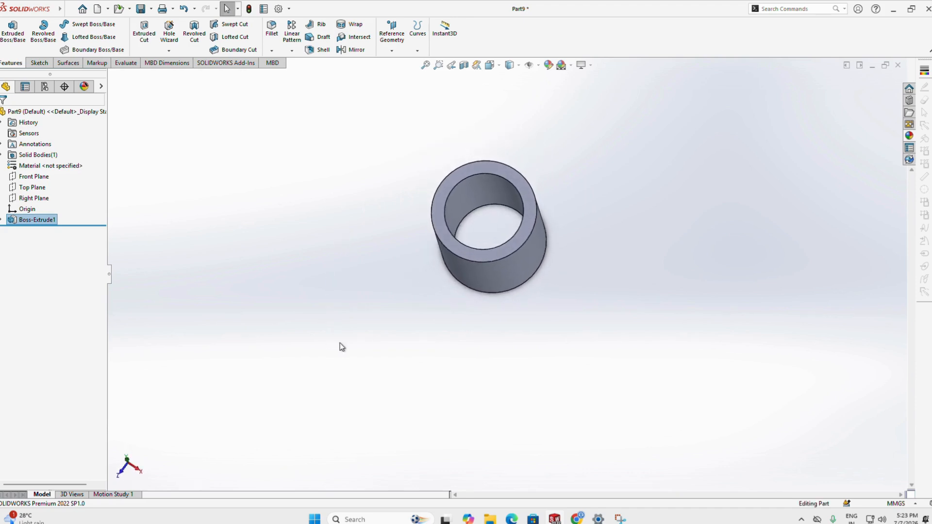
{"action": "left_click", "coordinate": [455, 248]}
{"action": "left_click", "coordinate": [494, 222]}
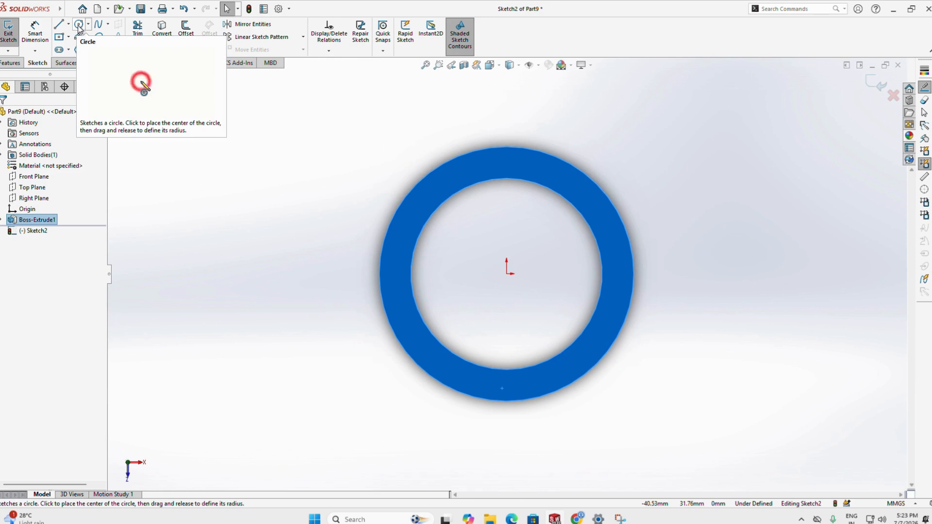
{"action": "left_click", "coordinate": [79, 24]}
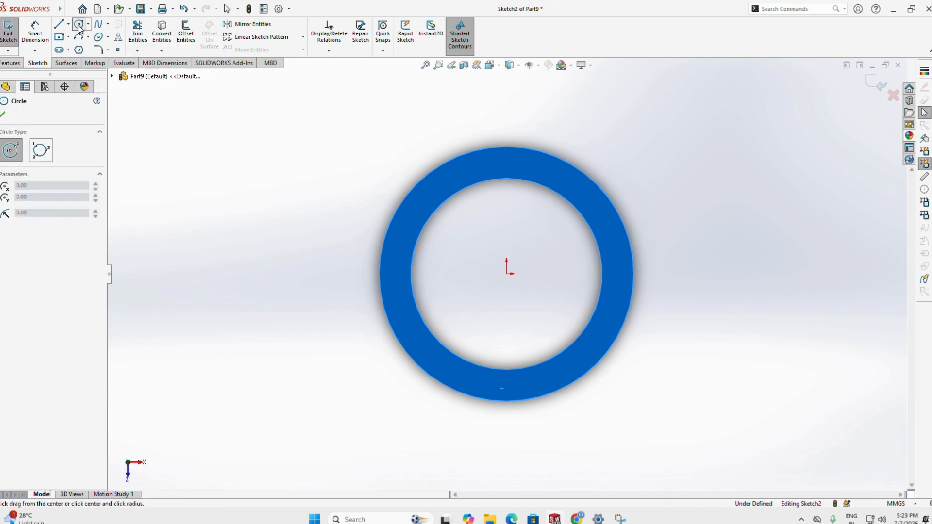
{"action": "left_click", "coordinate": [506, 274]}
{"action": "left_click", "coordinate": [649, 223]}
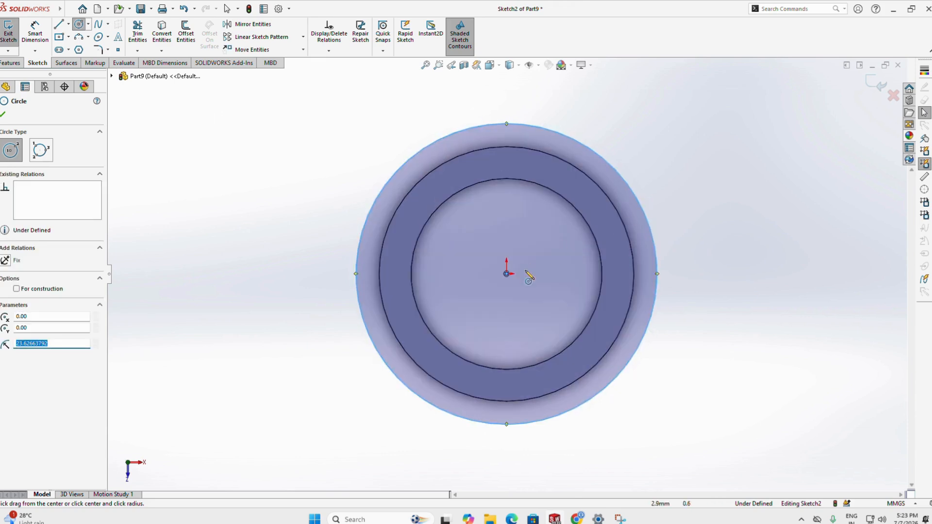
{"action": "left_click", "coordinate": [506, 274]}
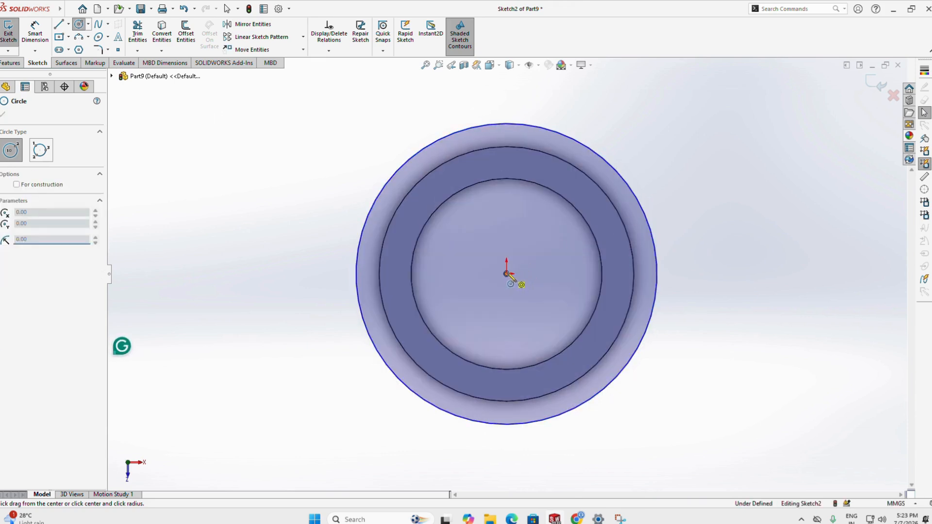
{"action": "left_click", "coordinate": [699, 214]}
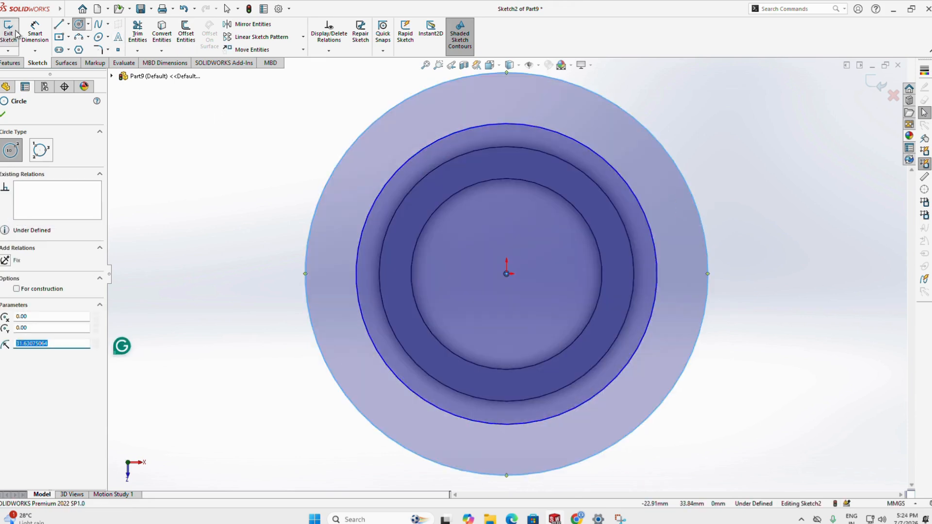
Dimension the new sketch's inner circle to 40 mm diameter and its outer circle to 150 mm diameter.
{"action": "left_click", "coordinate": [35, 33]}
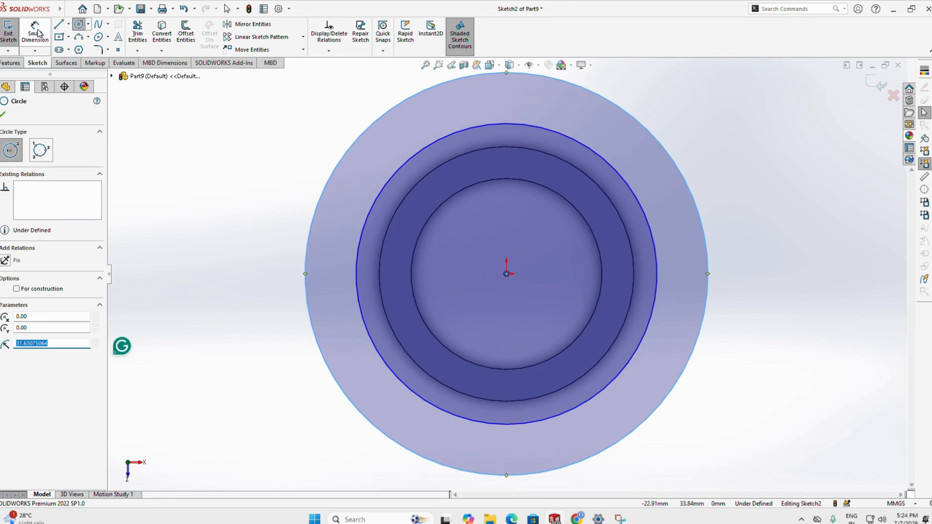
{"action": "left_click", "coordinate": [616, 174]}
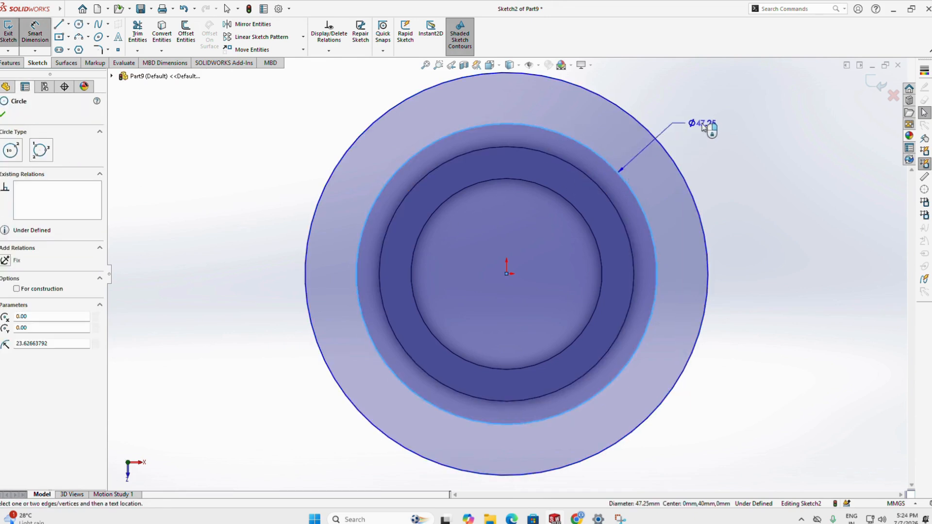
{"action": "left_click", "coordinate": [705, 128]}
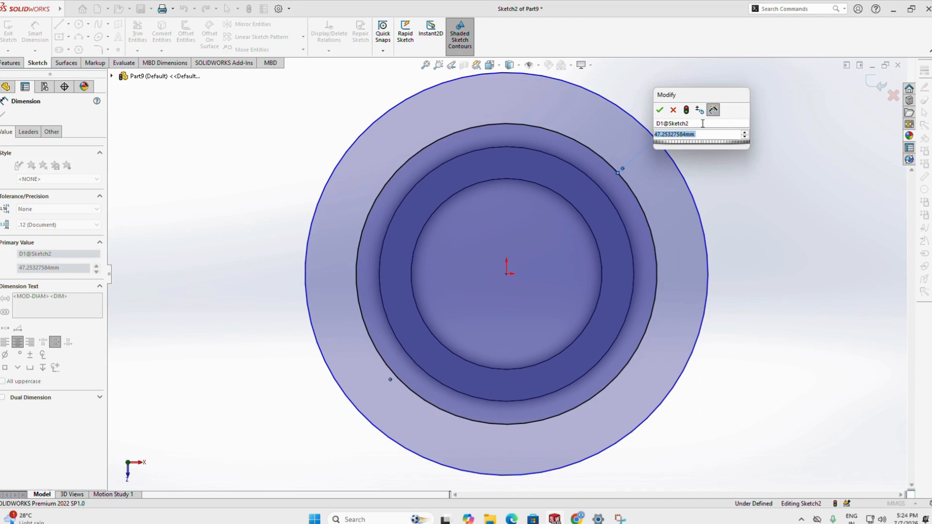
{"action": "type", "text": "40"}
{"action": "key", "text": "Return"}
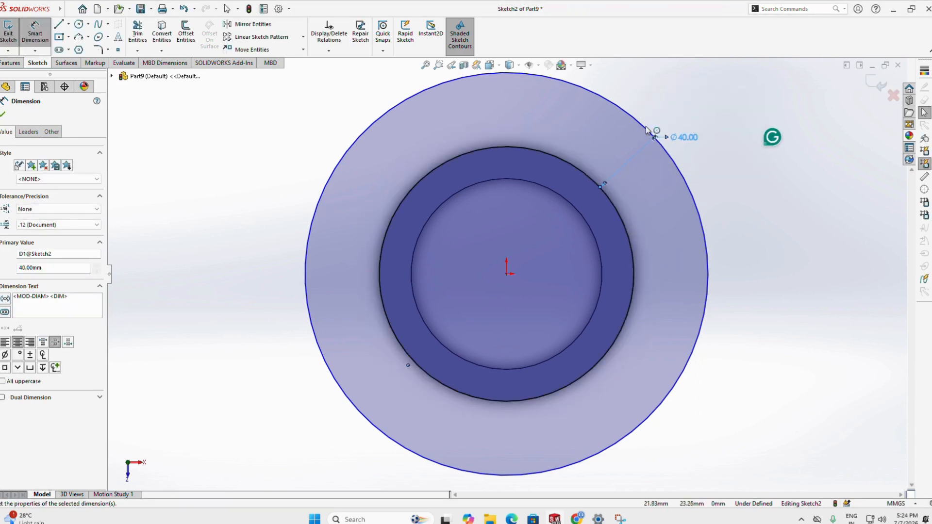
{"action": "left_click", "coordinate": [650, 130]}
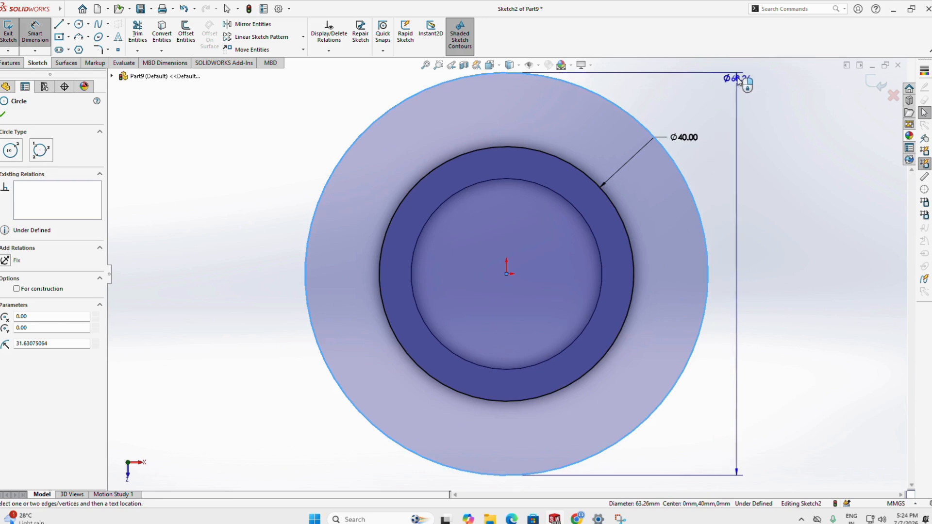
{"action": "scroll", "coordinate": [762, 74], "scroll_direction": "up", "scroll_amount": 2}
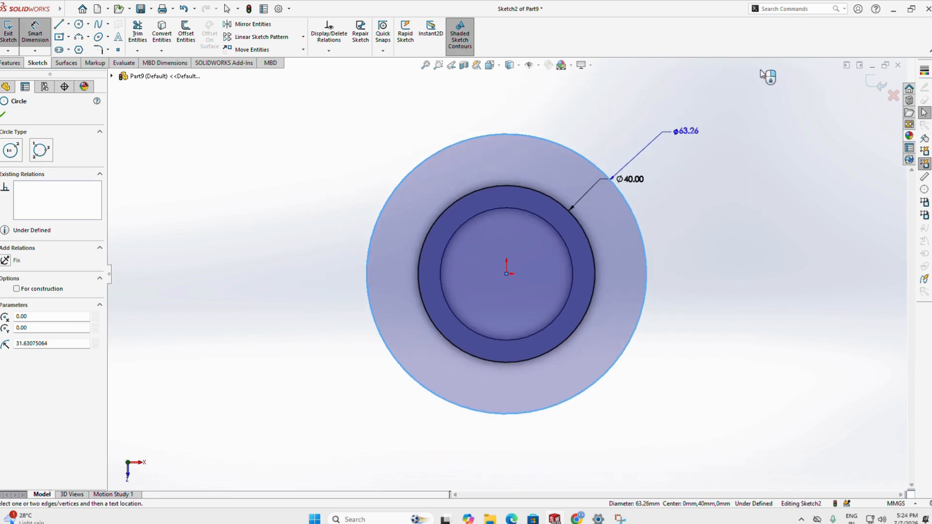
{"action": "left_click", "coordinate": [707, 119]}
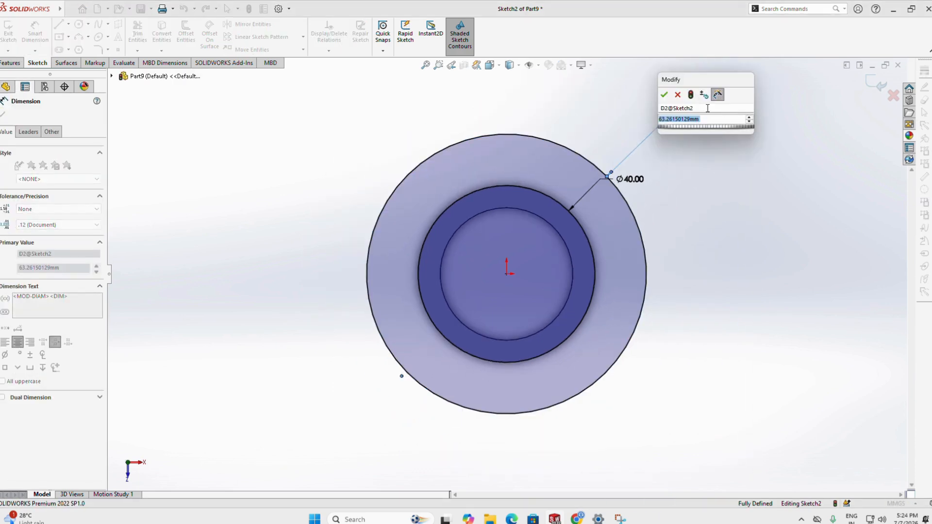
{"action": "type", "text": "150"}
{"action": "key", "text": "Return"}
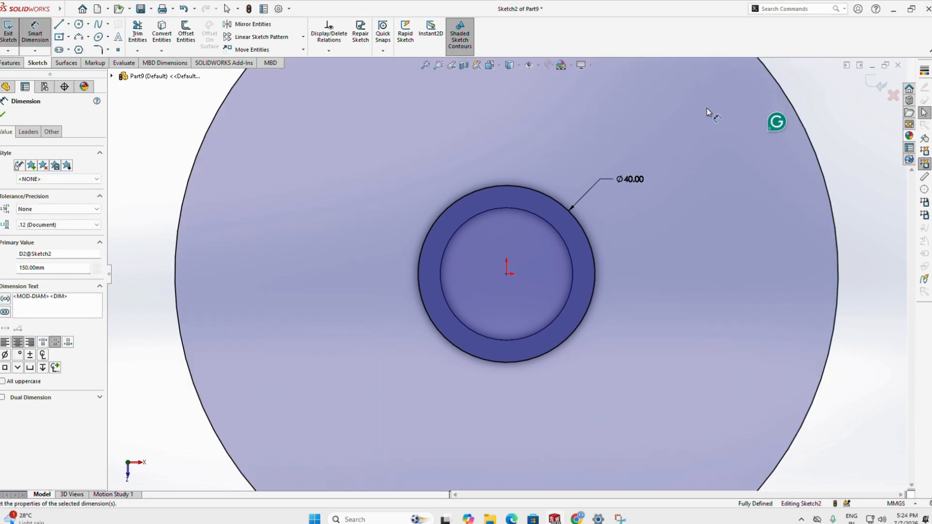
Sketch a centre rectangle about 209 mm long and 6.5 mm high, centred on the origin and extending past the 150 mm circle.
{"action": "scroll", "coordinate": [699, 209], "scroll_direction": "up", "scroll_amount": 2}
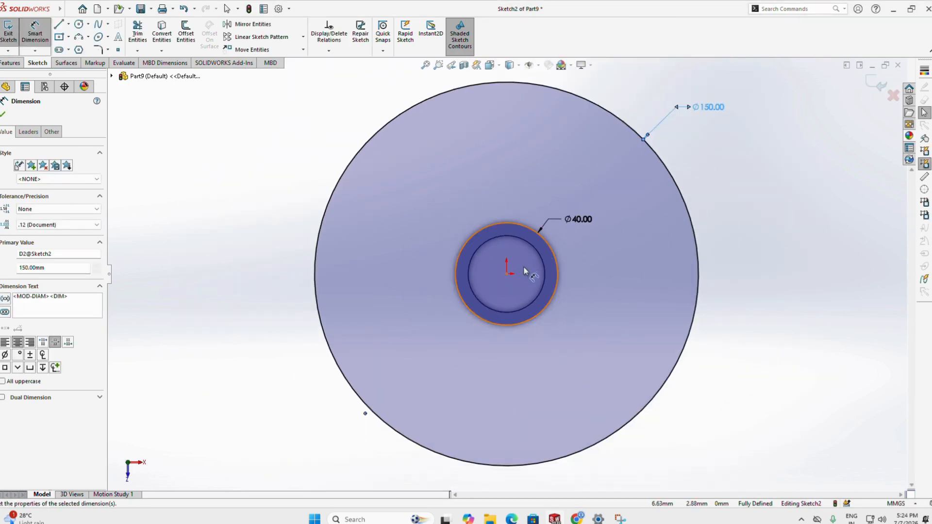
{"action": "left_click", "coordinate": [3, 117]}
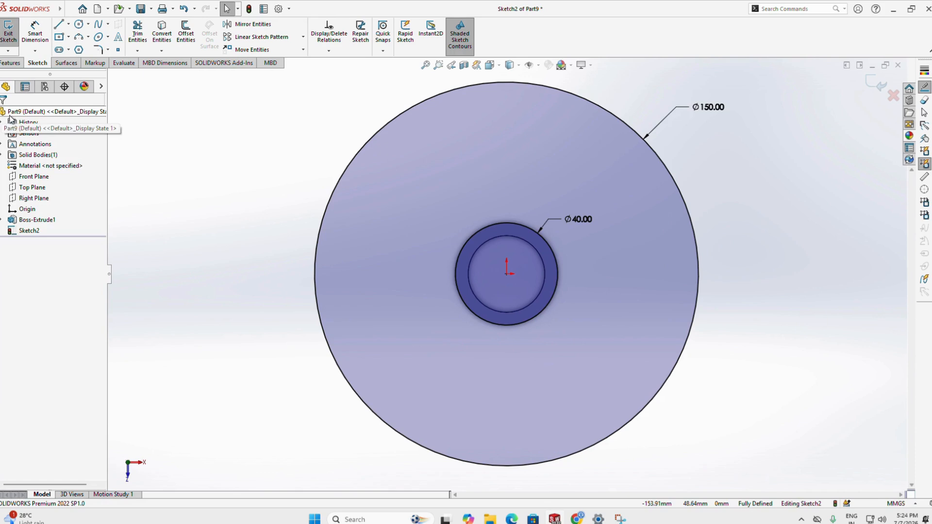
{"action": "left_click", "coordinate": [59, 38]}
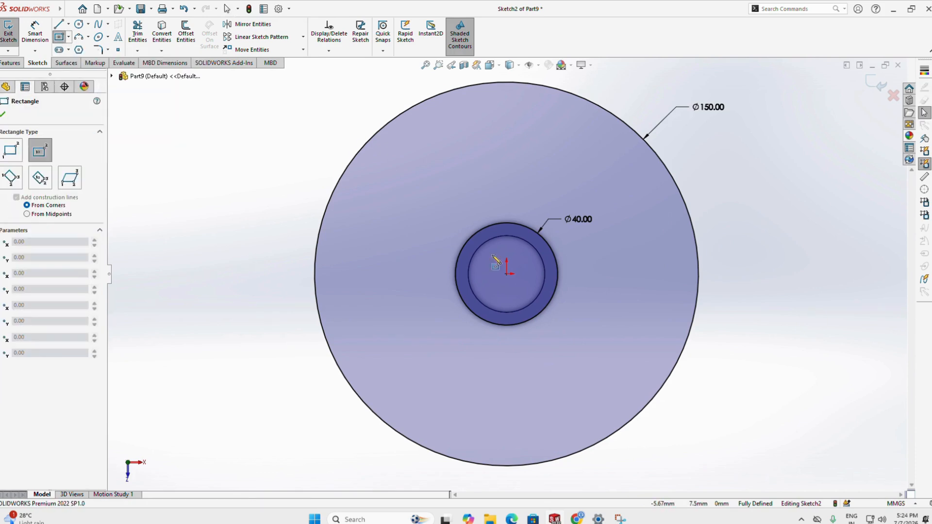
{"action": "left_click", "coordinate": [507, 273]}
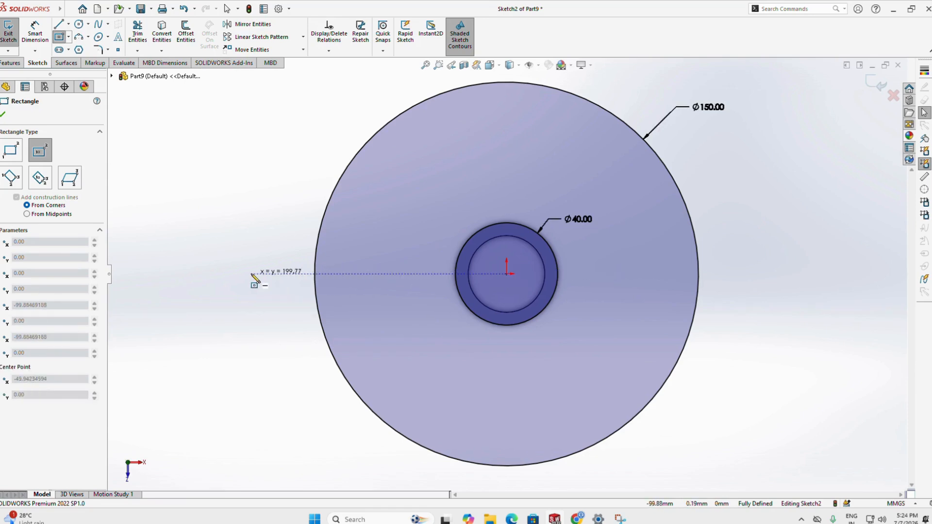
{"action": "left_click", "coordinate": [239, 266]}
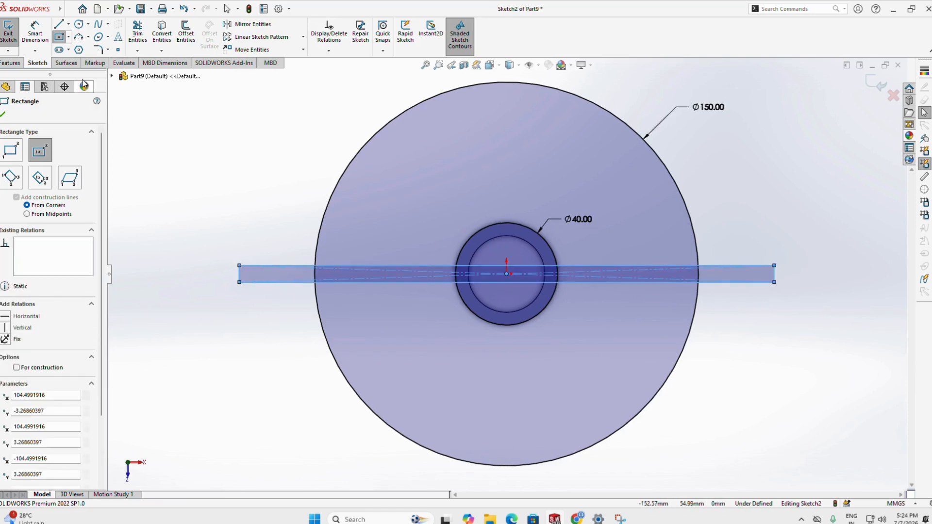
Dimension the rectangle's short side to 3 mm.
{"action": "left_click", "coordinate": [35, 38]}
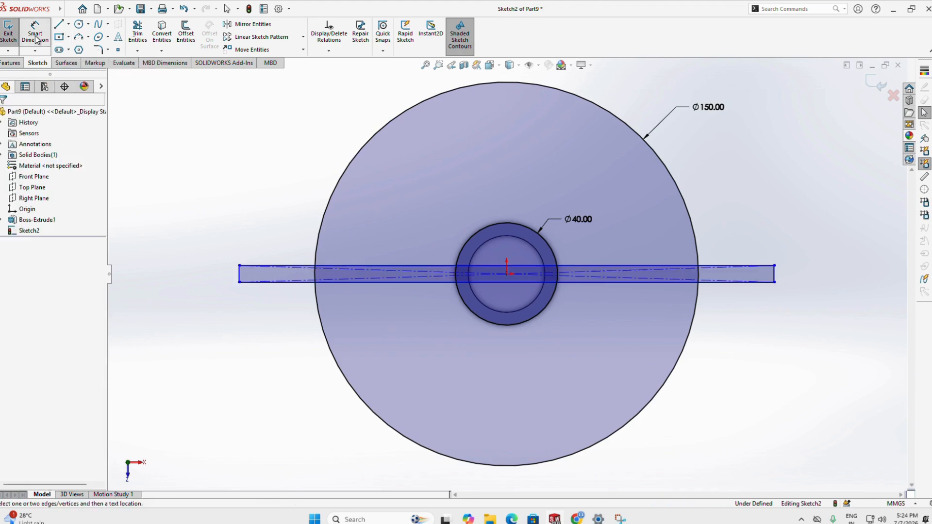
{"action": "left_click", "coordinate": [240, 274]}
{"action": "left_click", "coordinate": [213, 273]}
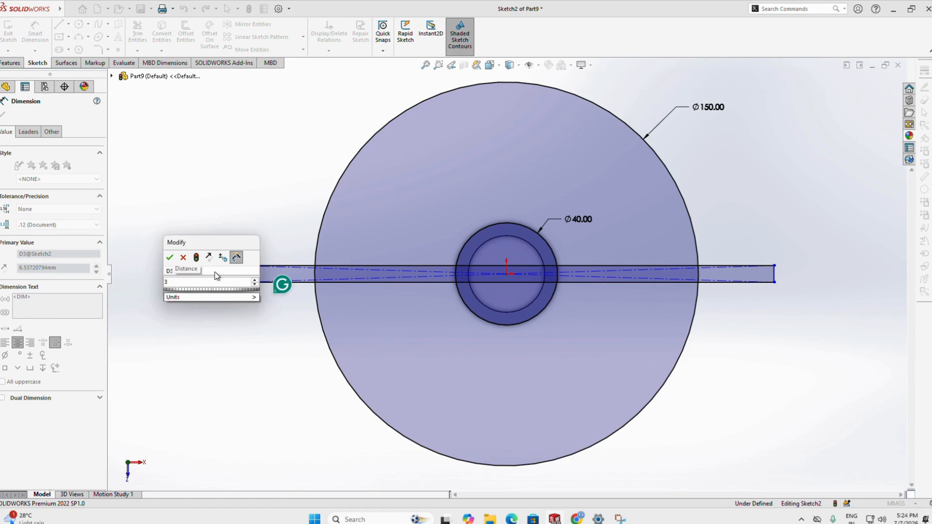
{"action": "key", "text": "Return"}
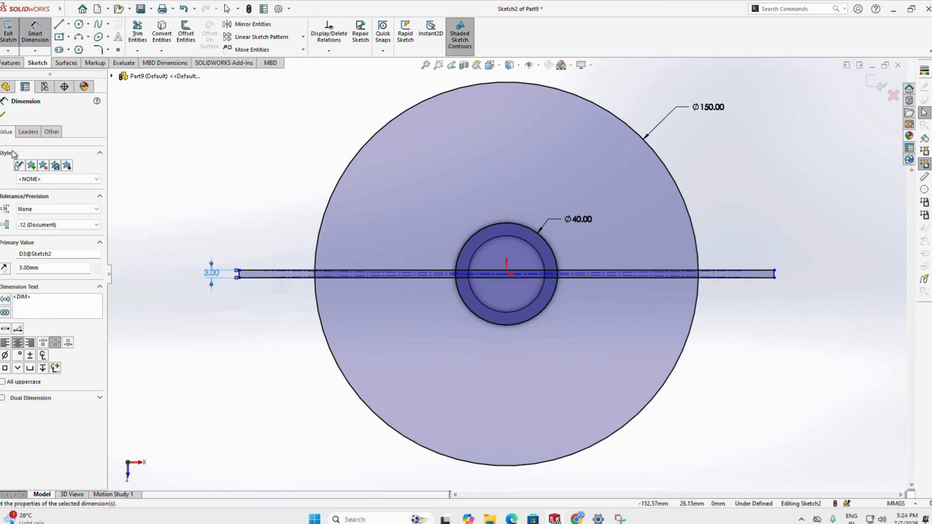
{"action": "left_click", "coordinate": [4, 116]}
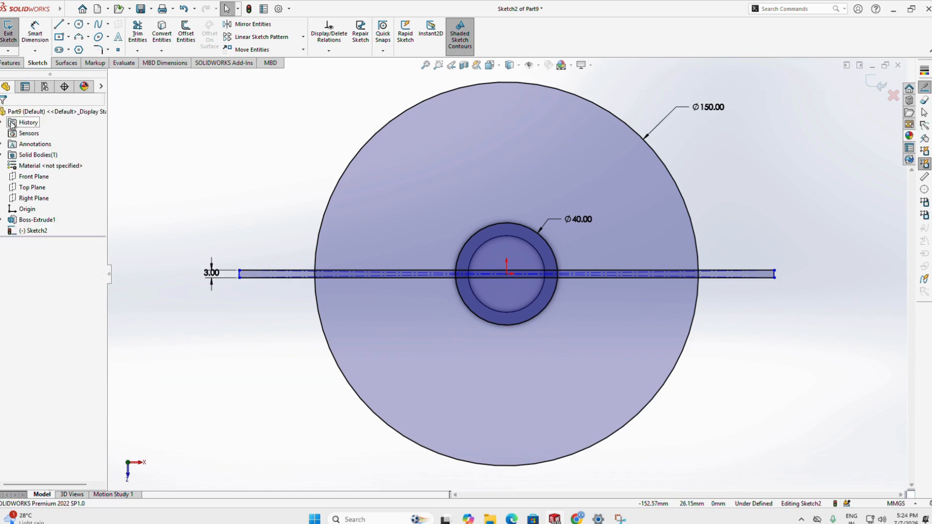
Power-trim the sketch to only the thin strip between the 40 mm and 150 mm circles on the negative X side, and exit it.
{"action": "left_click", "coordinate": [138, 34]}
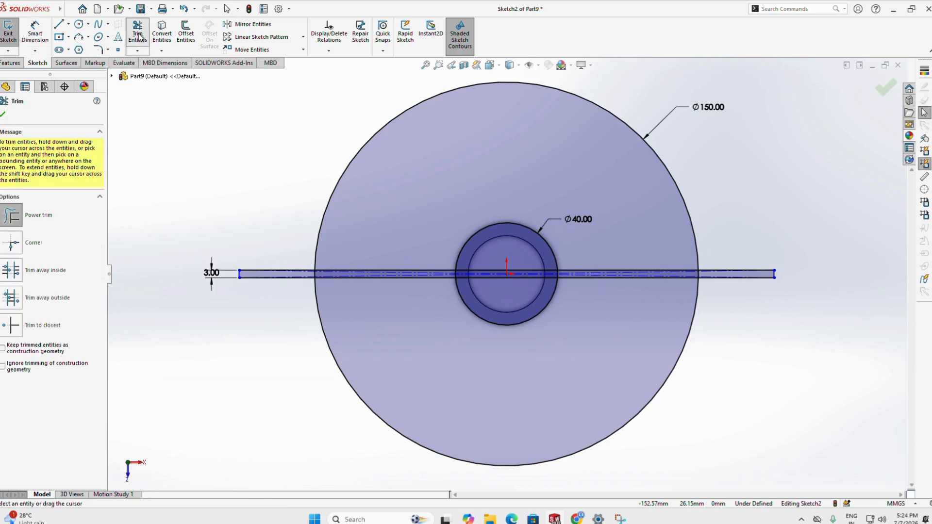
{"action": "mouse_move", "coordinate": [291, 204]}
{"action": "left_mouse_down"}
{"action": "mouse_move", "coordinate": [272, 283]}
{"action": "mouse_move", "coordinate": [233, 285]}
{"action": "mouse_move", "coordinate": [319, 199]}
{"action": "mouse_move", "coordinate": [405, 133]}
{"action": "left_mouse_up"}
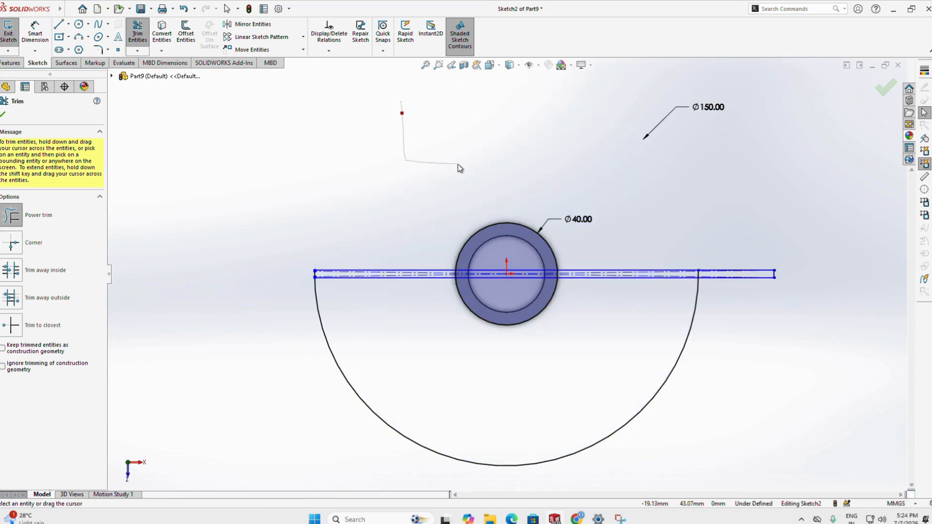
{"action": "mouse_move", "coordinate": [460, 169]}
{"action": "left_mouse_down"}
{"action": "mouse_move", "coordinate": [573, 287]}
{"action": "mouse_move", "coordinate": [774, 270]}
{"action": "mouse_move", "coordinate": [694, 280]}
{"action": "mouse_move", "coordinate": [684, 327]}
{"action": "mouse_move", "coordinate": [534, 369]}
{"action": "mouse_move", "coordinate": [478, 257]}
{"action": "mouse_move", "coordinate": [559, 281]}
{"action": "mouse_move", "coordinate": [569, 296]}
{"action": "left_mouse_up"}
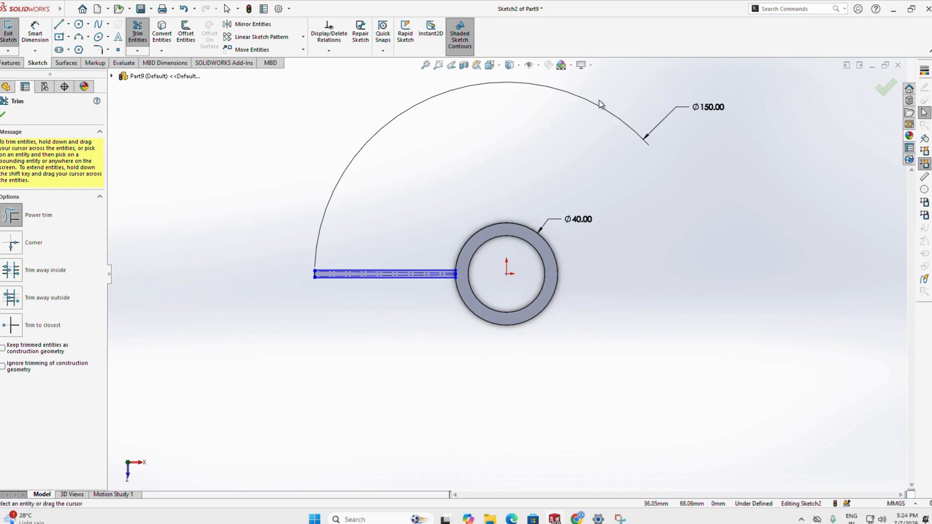
{"action": "left_click", "coordinate": [3, 116]}
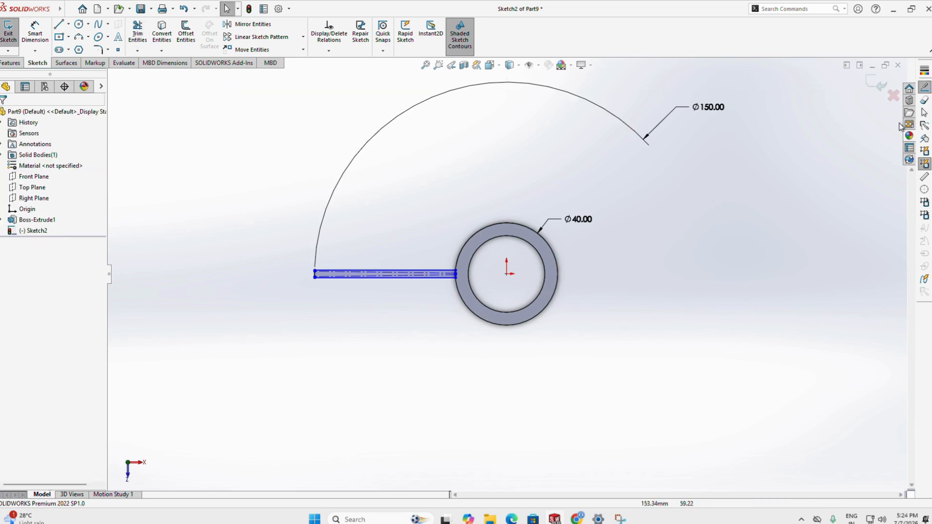
{"action": "left_click", "coordinate": [879, 86]}
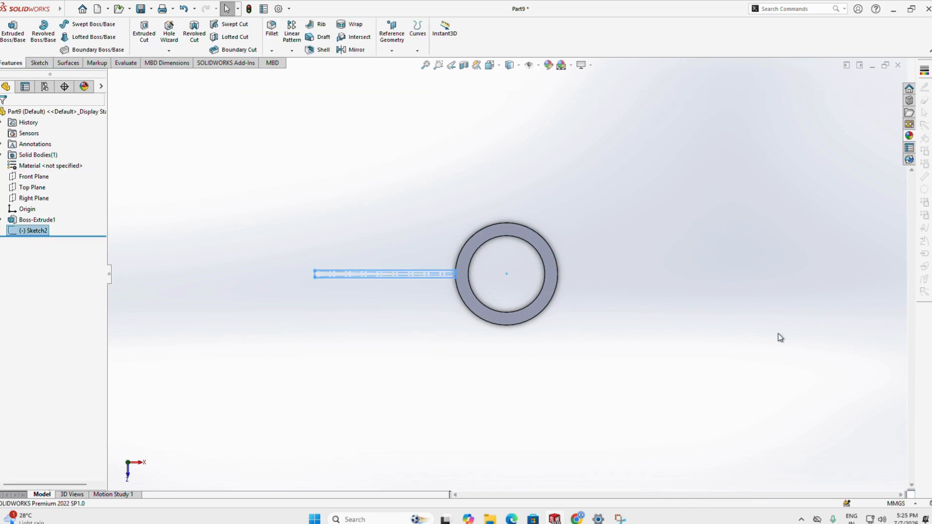
Sketch a vertical line about 31 mm long on the Front Plane, running down from the centre of the hub's top edge.
{"action": "left_click", "coordinate": [51, 178]}
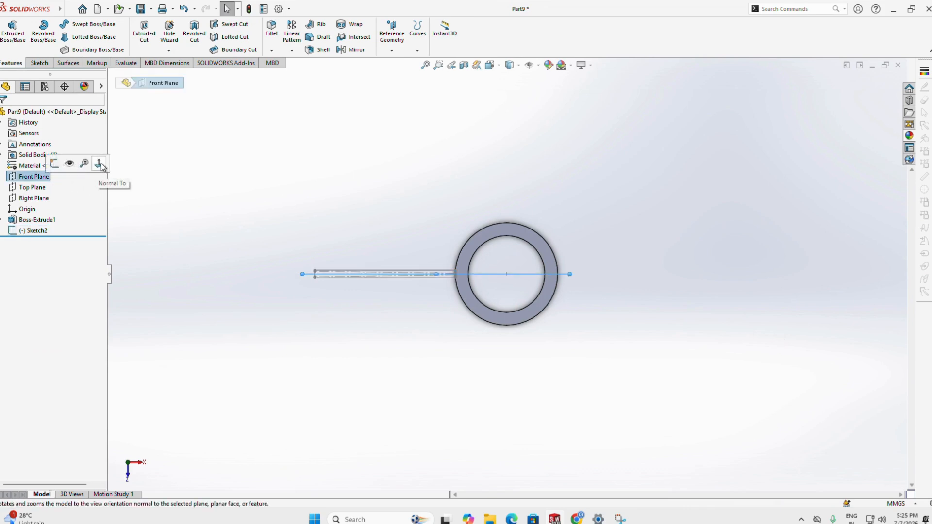
{"action": "left_click", "coordinate": [101, 167]}
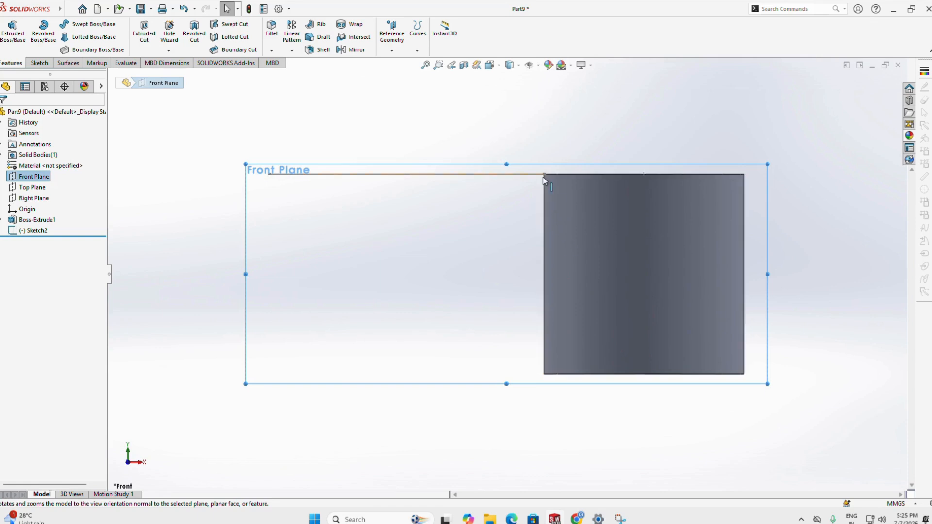
{"action": "left_click", "coordinate": [39, 63]}
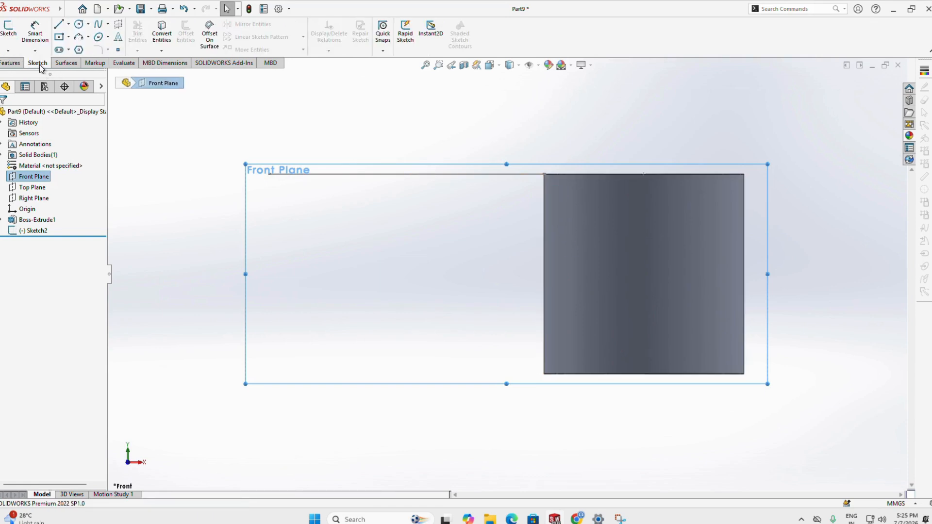
{"action": "left_click", "coordinate": [58, 24]}
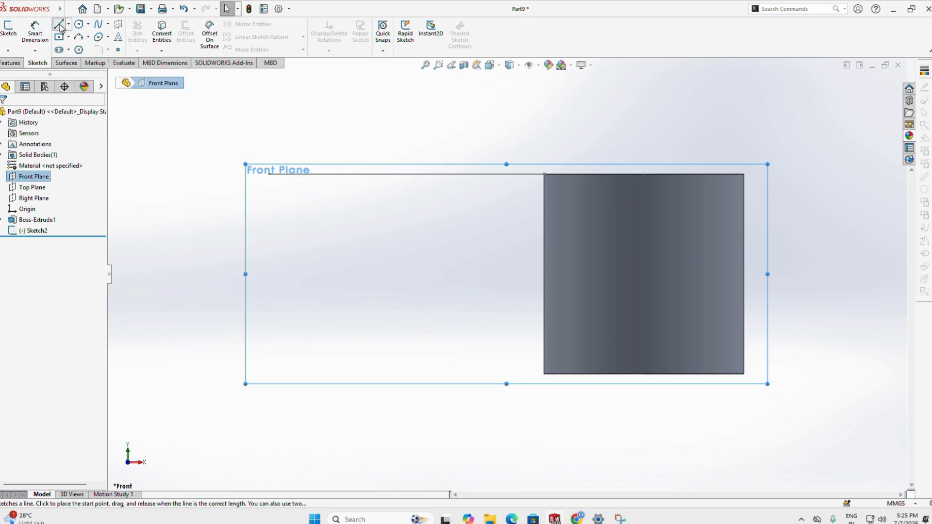
{"action": "left_click", "coordinate": [644, 173]}
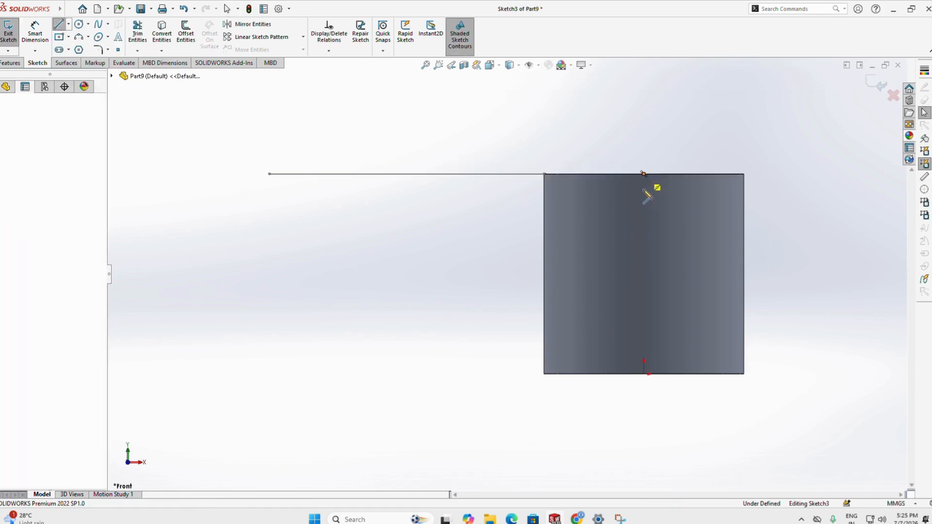
{"action": "left_click", "coordinate": [644, 330]}
{"action": "right_click", "coordinate": [649, 335]}
{"action": "left_click", "coordinate": [665, 335]}
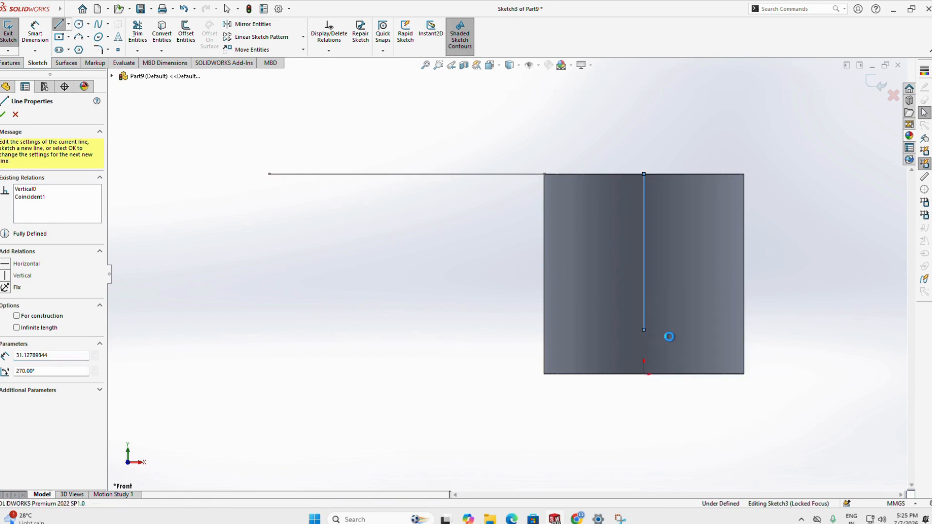
Dimension the vertical line to 30 mm and exit the sketch.
{"action": "left_click", "coordinate": [35, 33]}
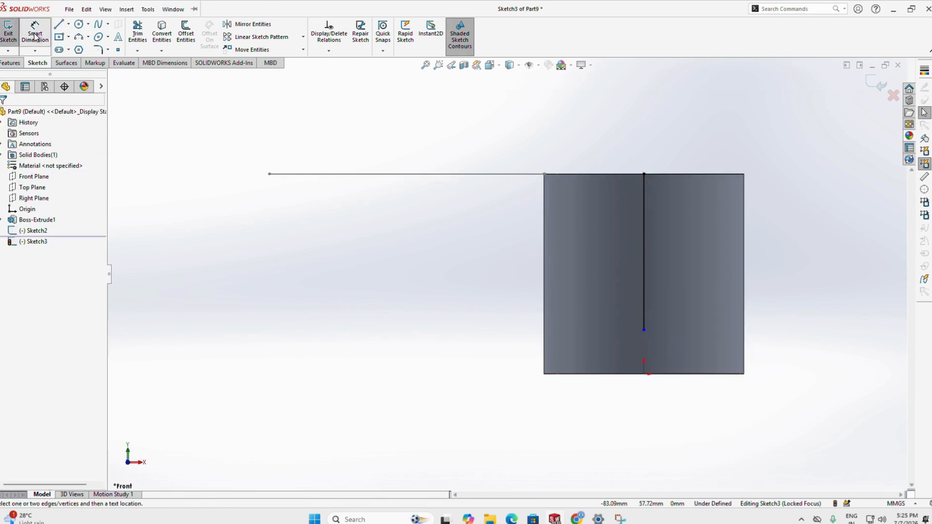
{"action": "left_click", "coordinate": [646, 256]}
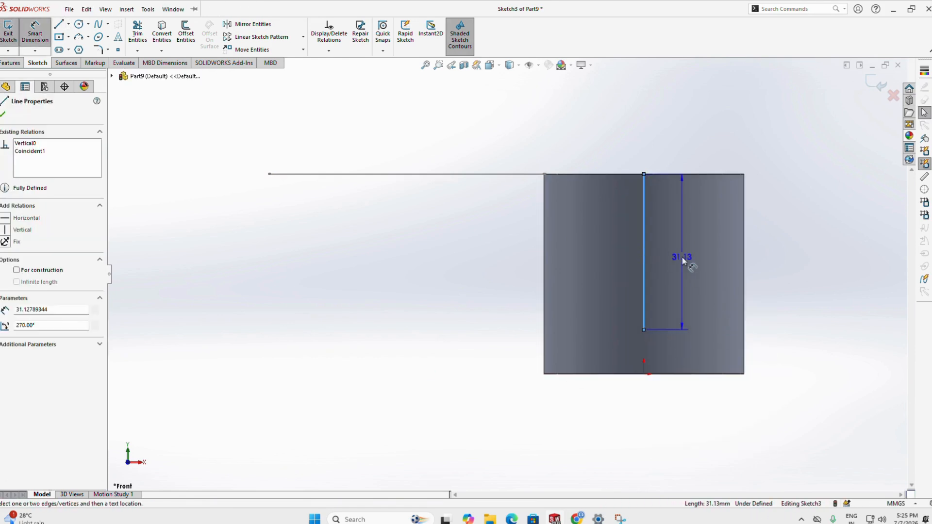
{"action": "left_click", "coordinate": [682, 258]}
{"action": "type", "text": "30"}
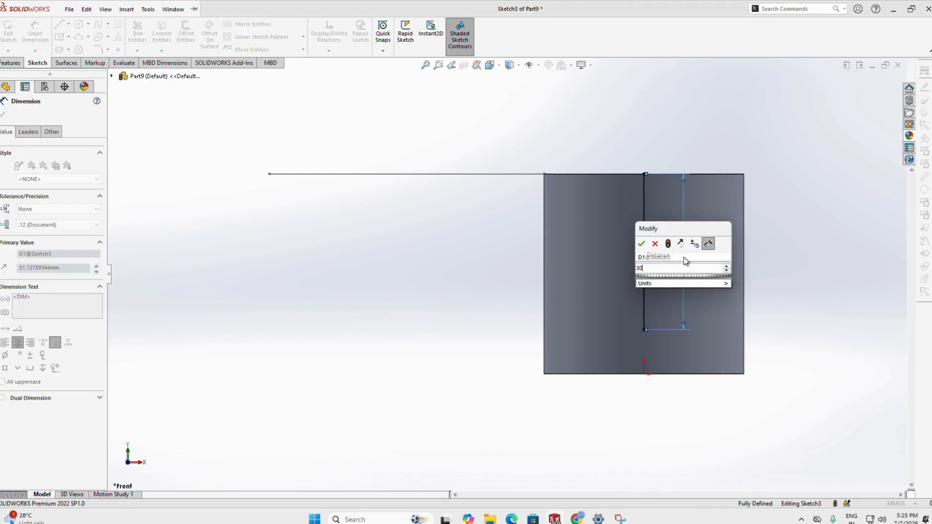
{"action": "key", "text": "Return"}
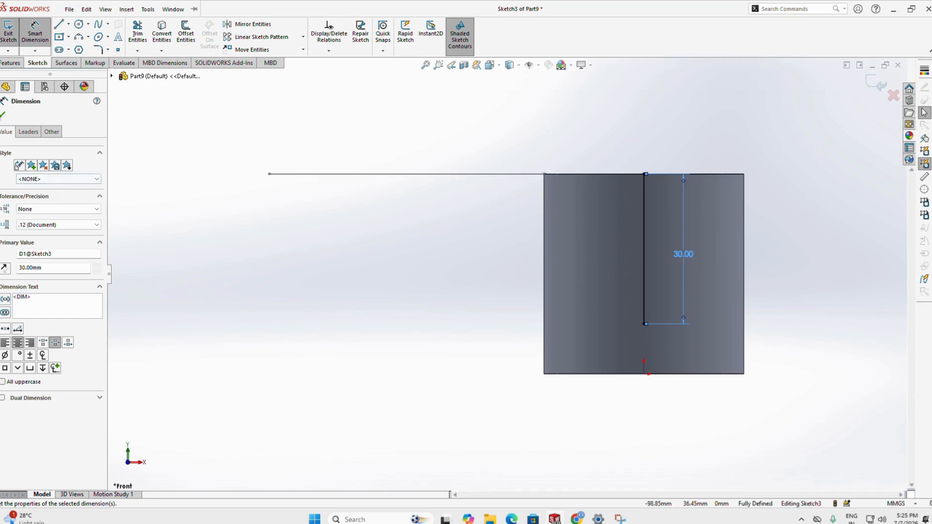
{"action": "left_click", "coordinate": [4, 115]}
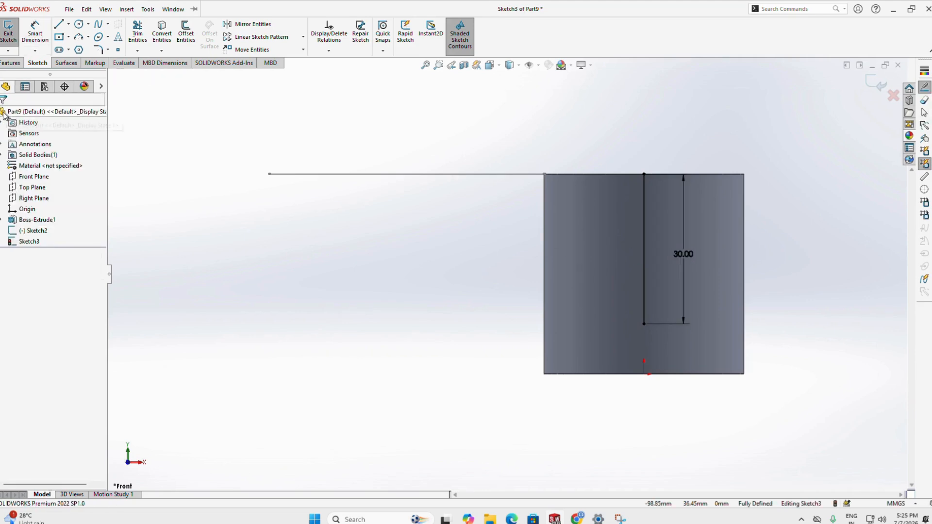
{"action": "left_click", "coordinate": [879, 92]}
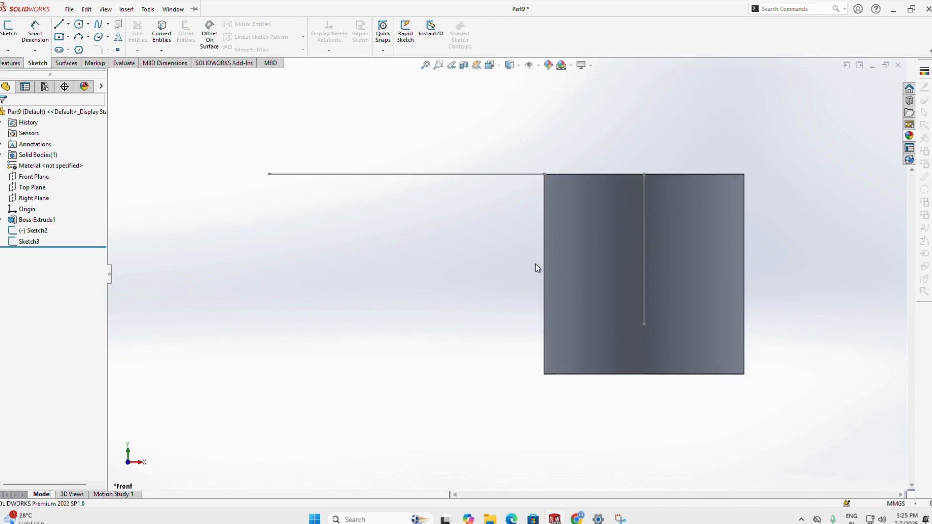
Set up a swept boss with the thin strip sketch as the profile and the vertical line sketch as the path.
{"action": "mouse_move", "coordinate": [535, 265]}
{"action": "middle_mouse_down"}
{"action": "mouse_move", "coordinate": [475, 316]}
{"action": "mouse_move", "coordinate": [466, 337]}
{"action": "mouse_move", "coordinate": [469, 325]}
{"action": "middle_mouse_up"}
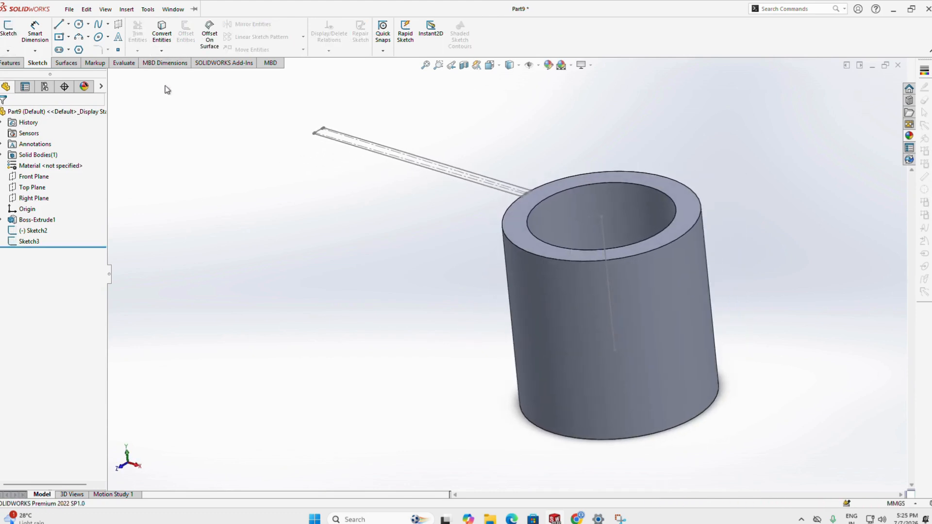
{"action": "left_click", "coordinate": [173, 9]}
{"action": "left_click", "coordinate": [13, 64]}
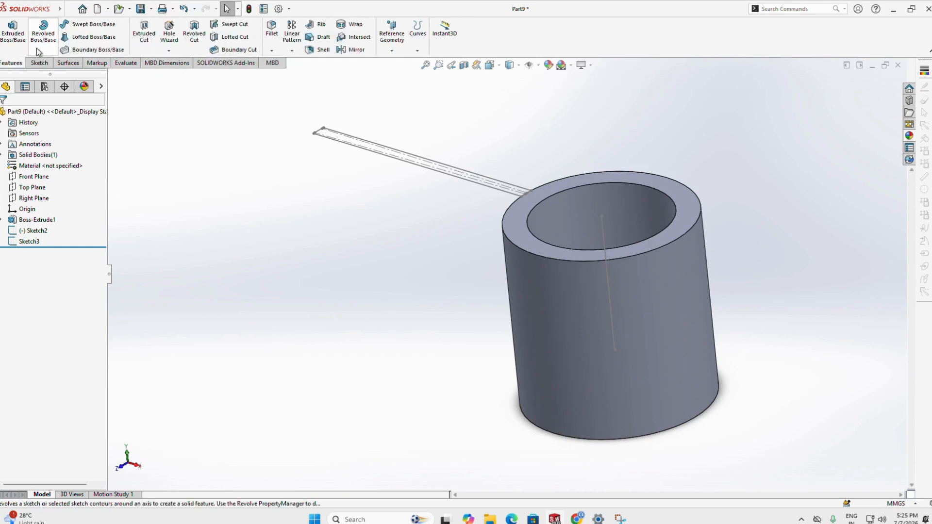
{"action": "left_click", "coordinate": [85, 27]}
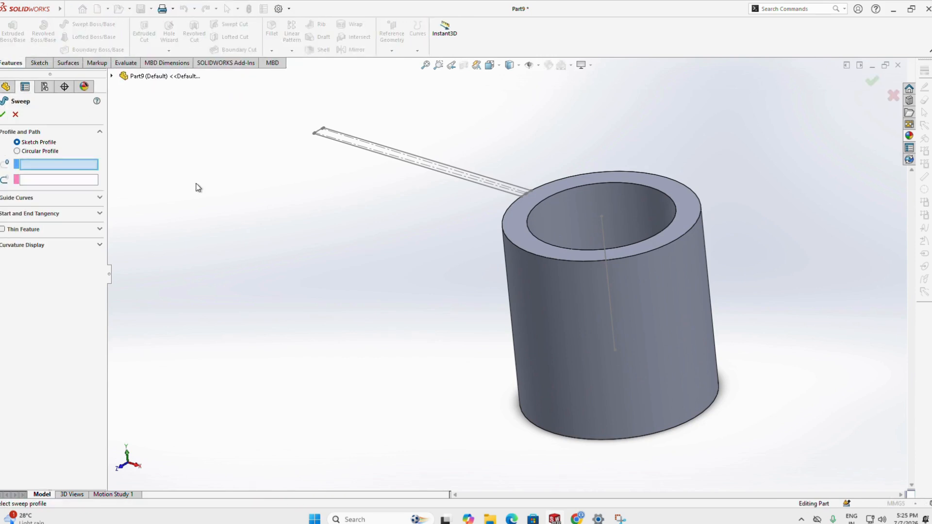
{"action": "left_click", "coordinate": [434, 171]}
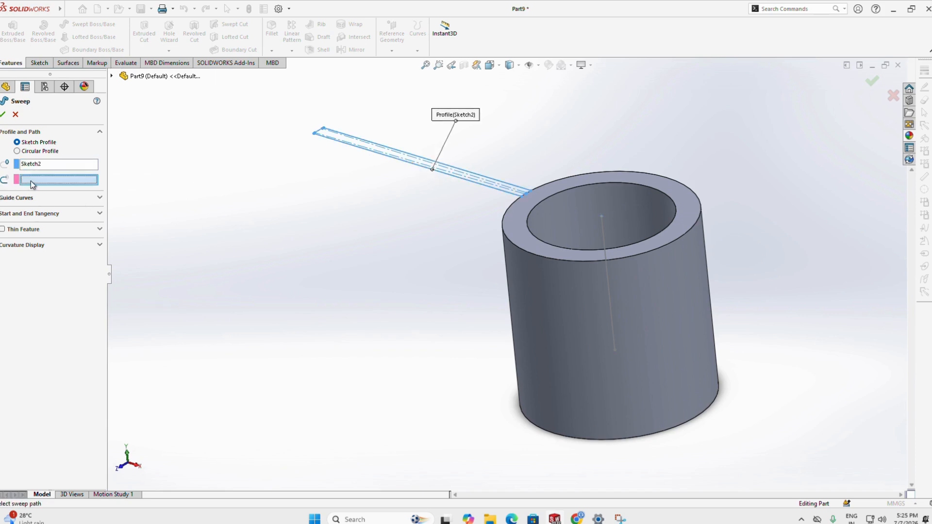
{"action": "left_click", "coordinate": [611, 300]}
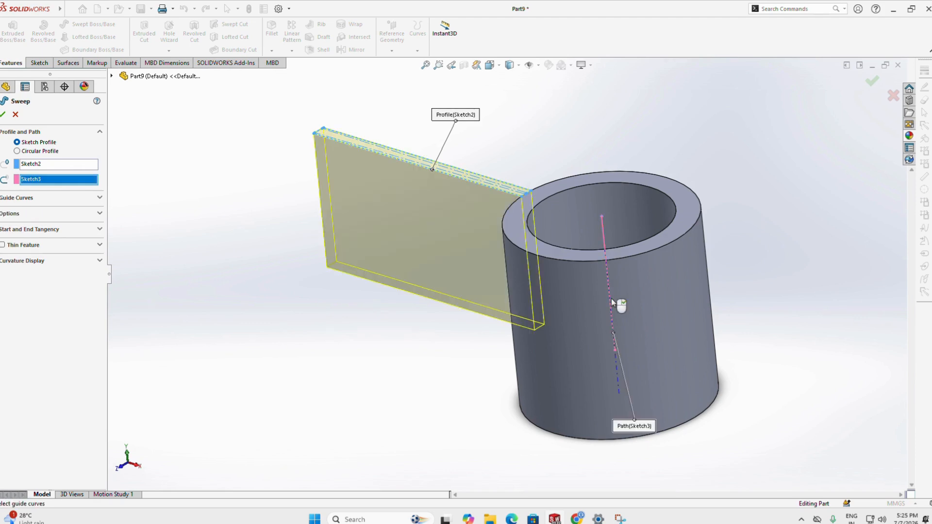
Set the sweep's profile twist to Specify Twist Value at 90 degrees and create the twisted blade.
{"action": "left_click", "coordinate": [31, 212]}
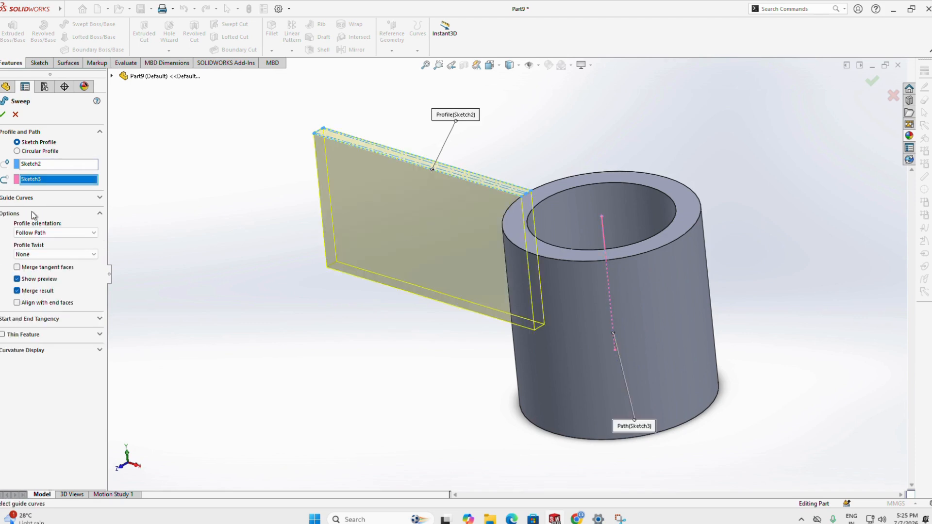
{"action": "left_click", "coordinate": [42, 256]}
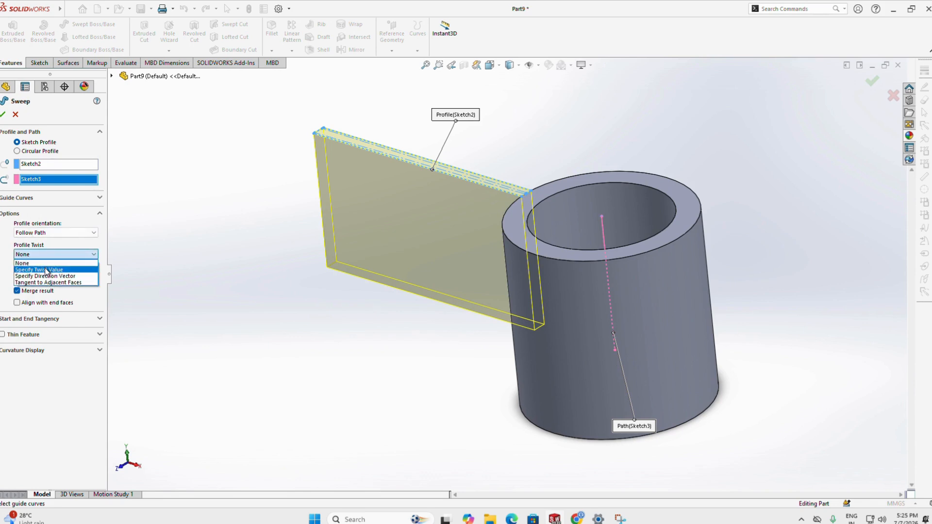
{"action": "left_click", "coordinate": [46, 270]}
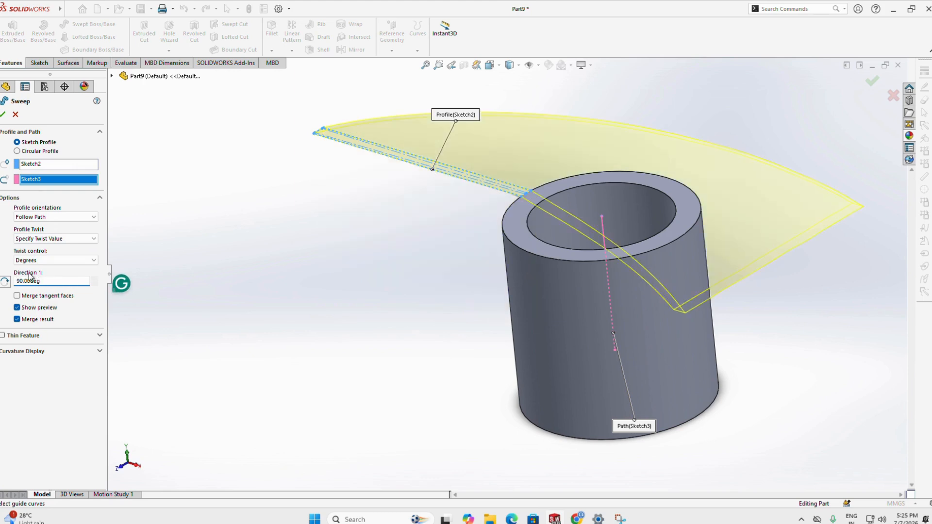
{"action": "left_click", "coordinate": [3, 116]}
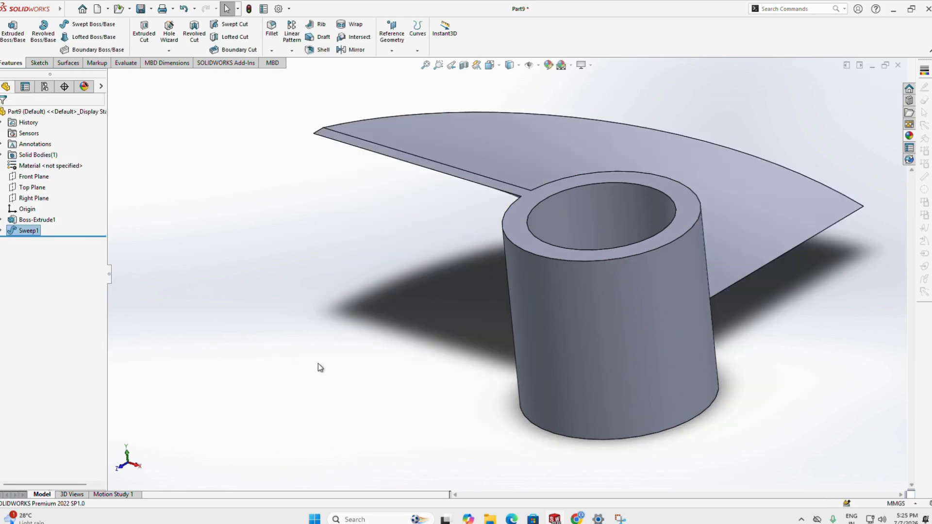
Set up a constant-size asymmetric fillet on the two edges where the blade meets the hub.
{"action": "middle_click_drag", "start_coordinate": [318, 363], "coordinate": [512, 472]}
{"action": "middle_click_drag", "start_coordinate": [530, 354], "coordinate": [491, 379]}
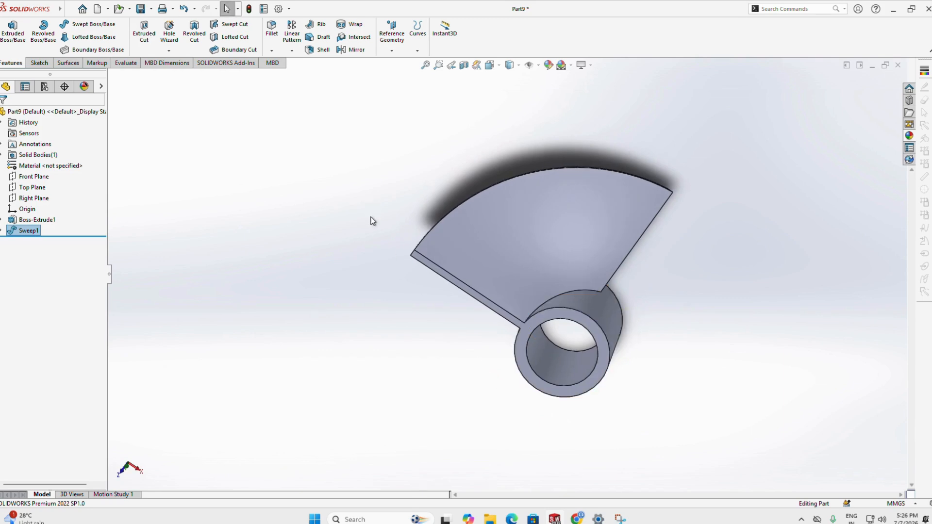
{"action": "middle_click_drag", "start_coordinate": [415, 296], "coordinate": [464, 318]}
{"action": "scroll", "coordinate": [464, 318], "scroll_direction": "down", "scroll_amount": 2}
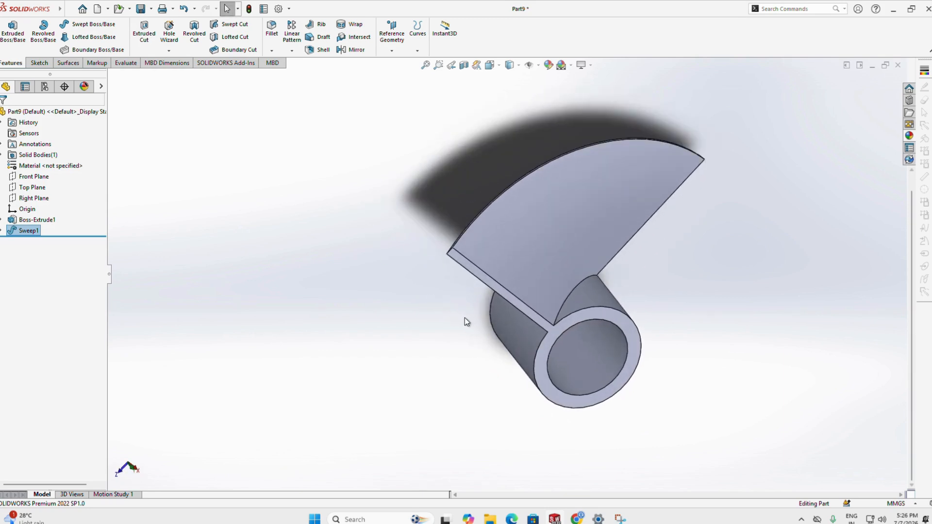
{"action": "left_click", "coordinate": [274, 28]}
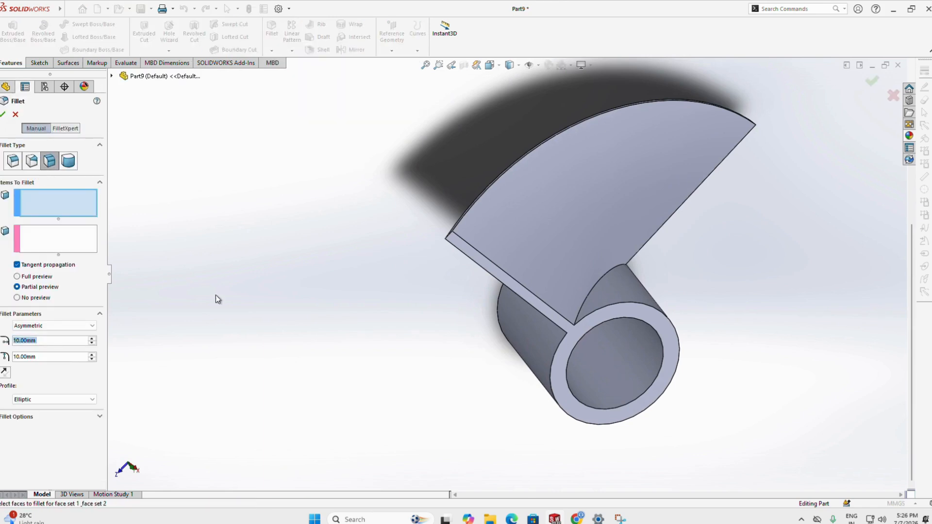
{"action": "left_click", "coordinate": [596, 284]}
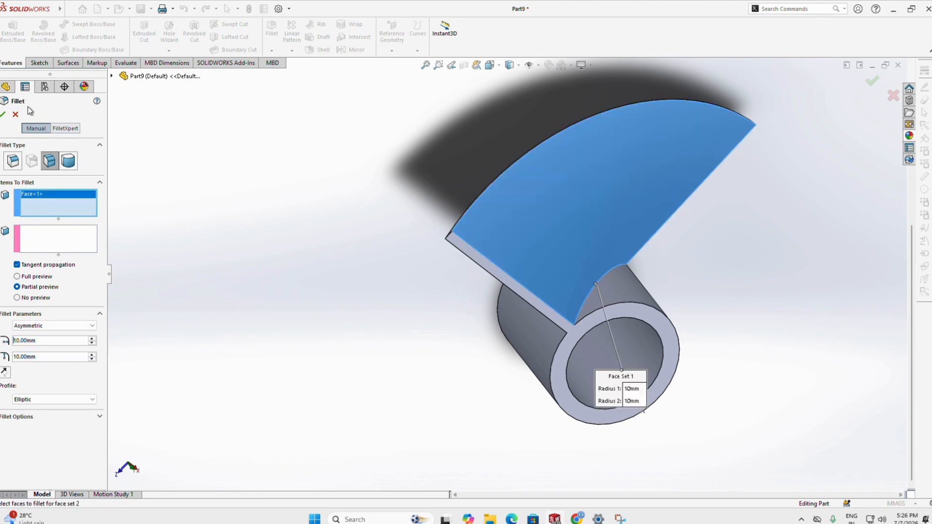
{"action": "right_click", "coordinate": [55, 198]}
{"action": "left_click", "coordinate": [65, 211]}
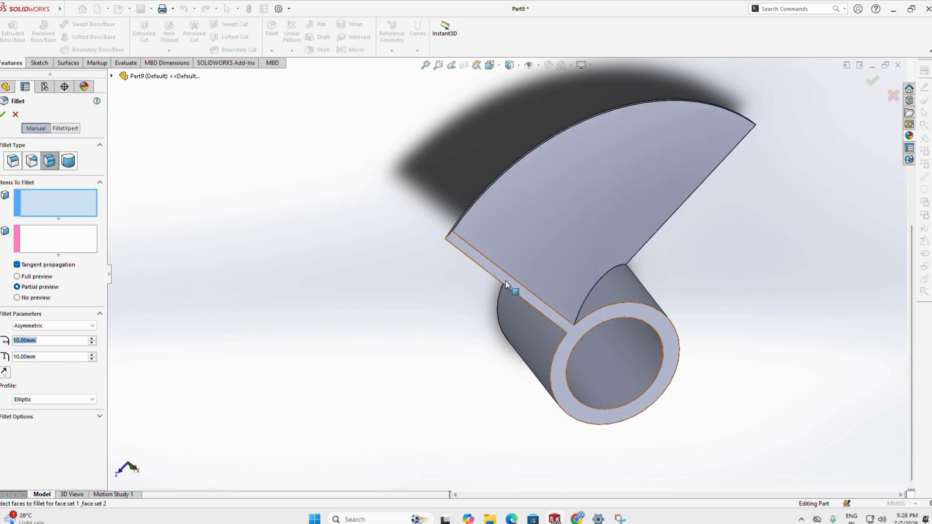
{"action": "scroll", "coordinate": [618, 291], "scroll_direction": "down", "scroll_amount": 3}
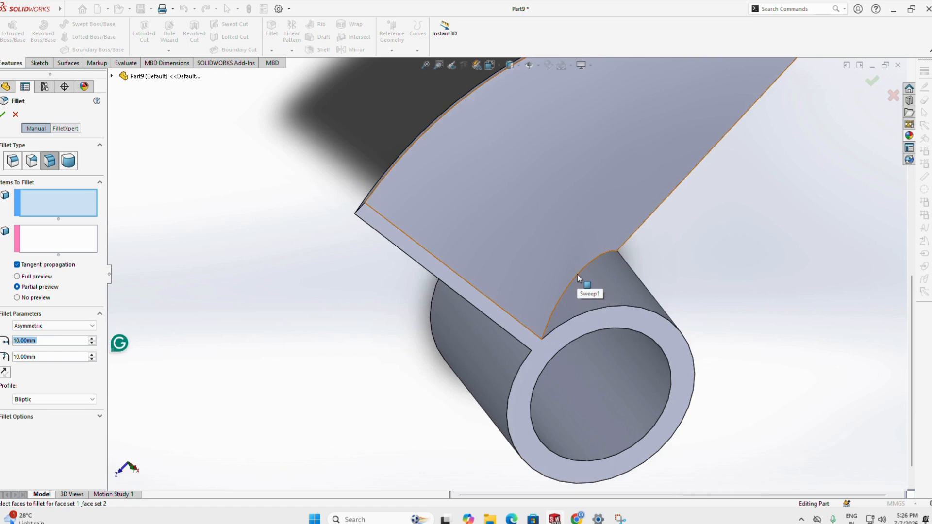
{"action": "middle_click_drag", "start_coordinate": [578, 278], "coordinate": [825, 333]}
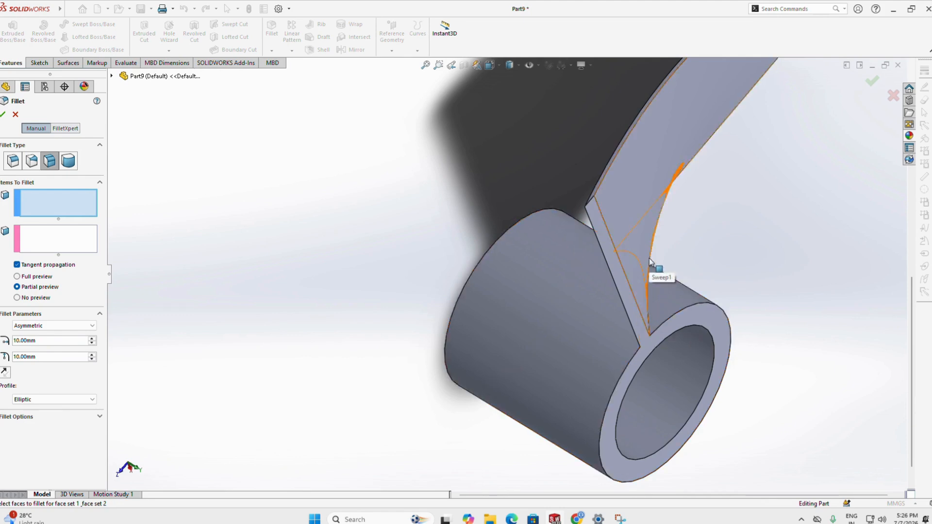
{"action": "left_click", "coordinate": [13, 161]}
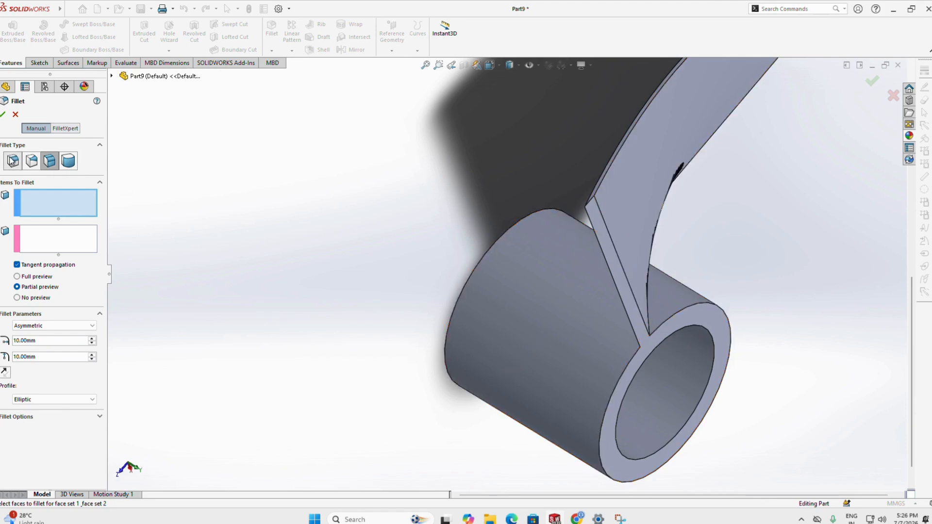
{"action": "left_click", "coordinate": [648, 294]}
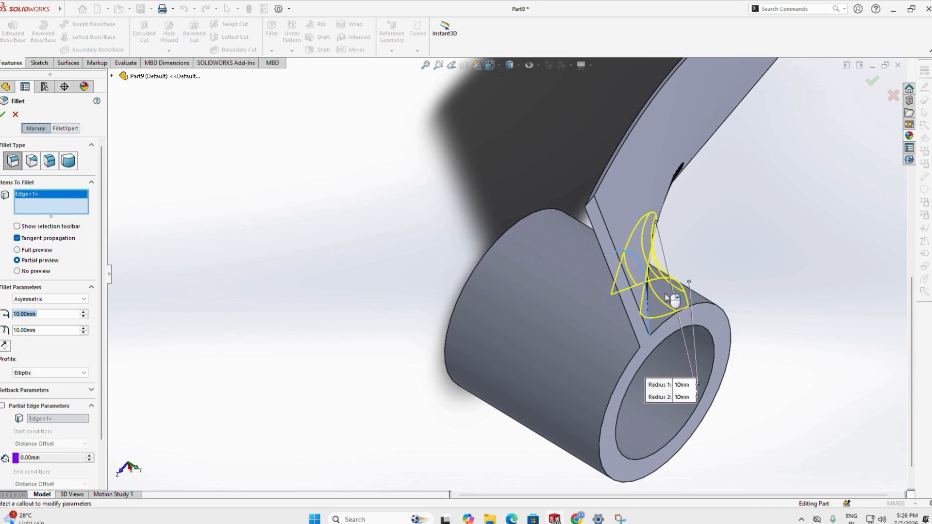
{"action": "mouse_move", "coordinate": [626, 350]}
{"action": "middle_mouse_down"}
{"action": "mouse_move", "coordinate": [658, 346]}
{"action": "mouse_move", "coordinate": [643, 354]}
{"action": "middle_mouse_up"}
{"action": "left_click", "coordinate": [634, 333]}
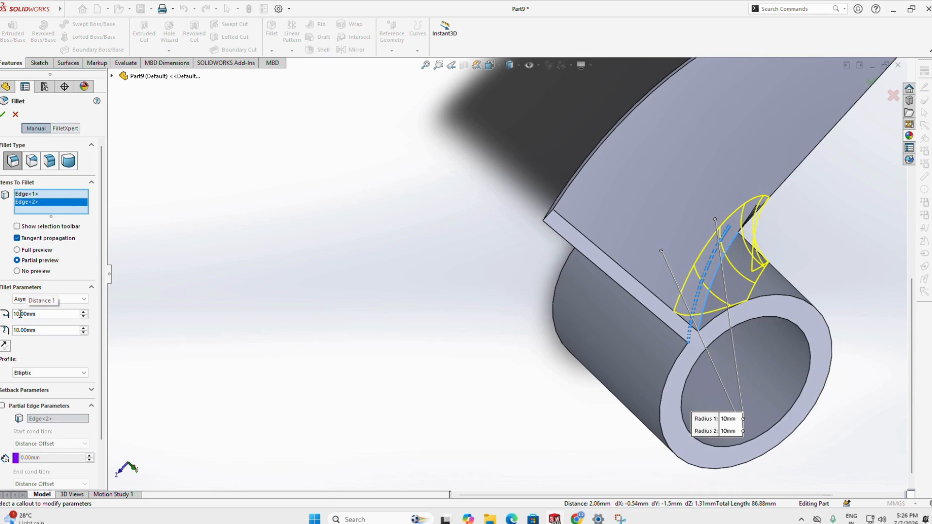
Set both fillet distances to 2 mm and create the fillet at the blade root.
{"action": "key", "text": "BackSpace"}
{"action": "key", "text": "BackSpace"}
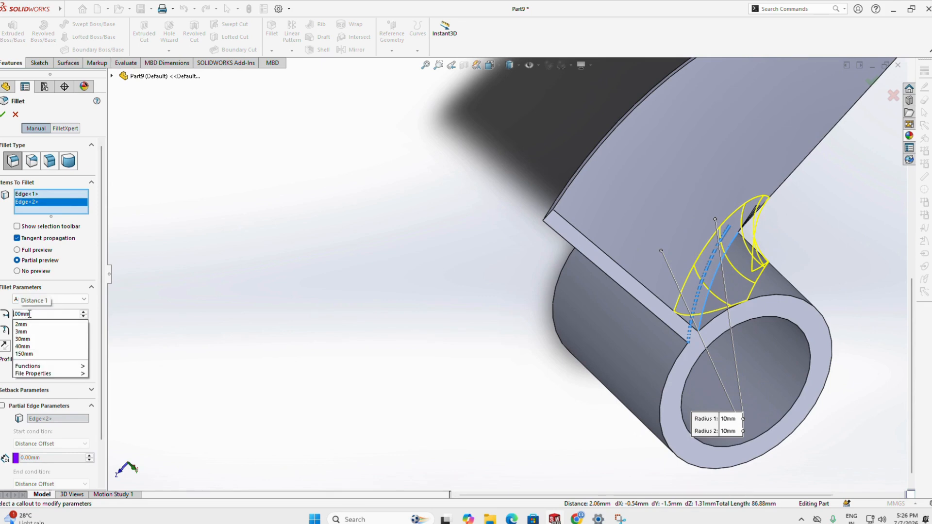
{"action": "type", "text": "2"}
{"action": "key", "text": "Return"}
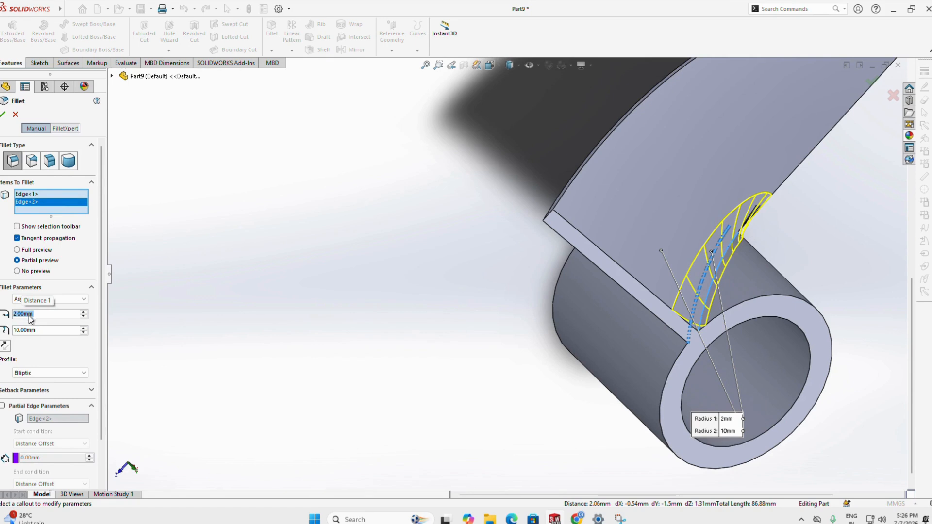
{"action": "left_click", "coordinate": [20, 332]}
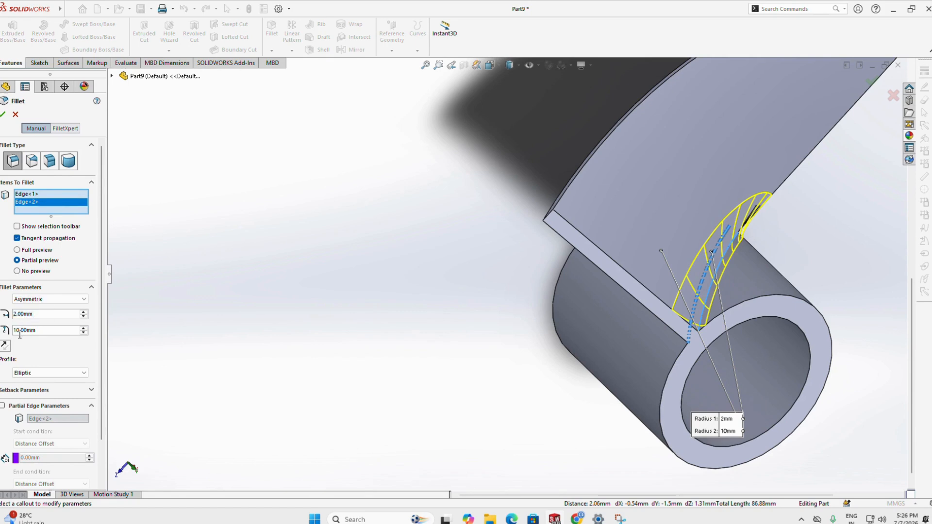
{"action": "key", "text": "BackSpace"}
{"action": "key", "text": "BackSpace"}
{"action": "type", "text": "2"}
{"action": "key", "text": "Return"}
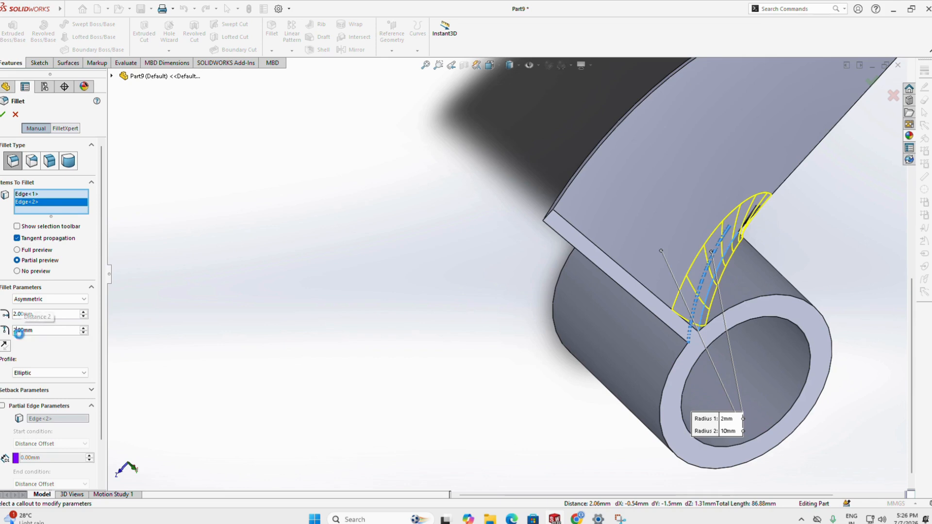
{"action": "left_click", "coordinate": [3, 114]}
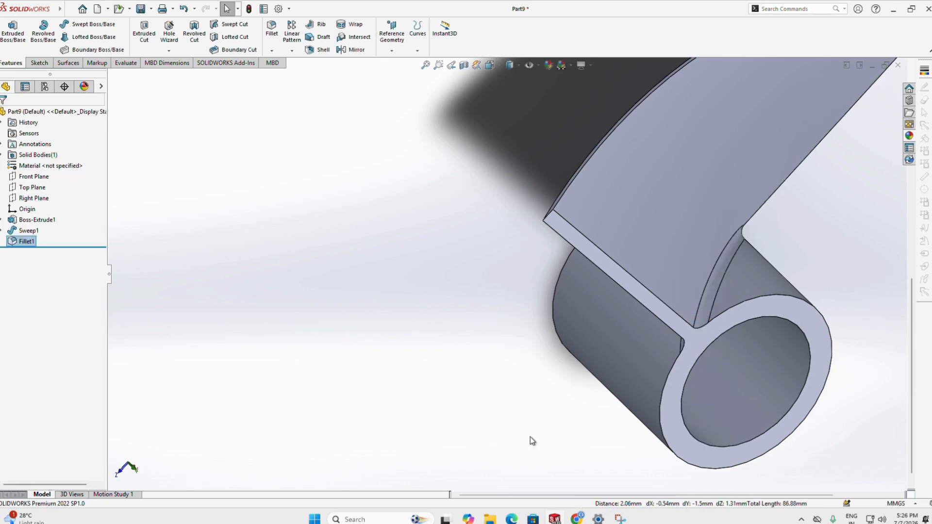
Set up a face fillet between the blade's outer rim face and the end face it shares with the hub.
{"action": "middle_click_drag", "start_coordinate": [636, 385], "coordinate": [719, 374]}
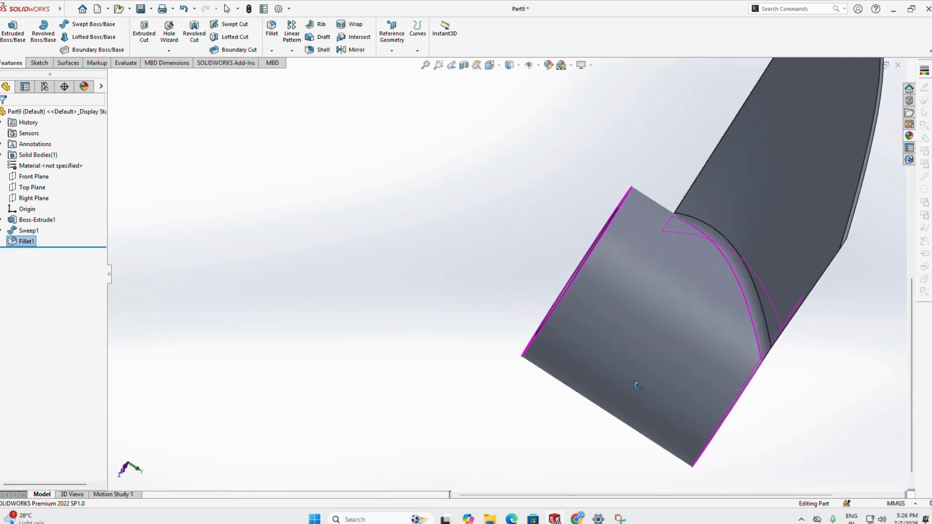
{"action": "scroll", "coordinate": [693, 339], "scroll_direction": "up", "scroll_amount": 2}
{"action": "middle_click_drag", "start_coordinate": [693, 339], "coordinate": [427, 131]}
{"action": "left_click", "coordinate": [271, 29]}
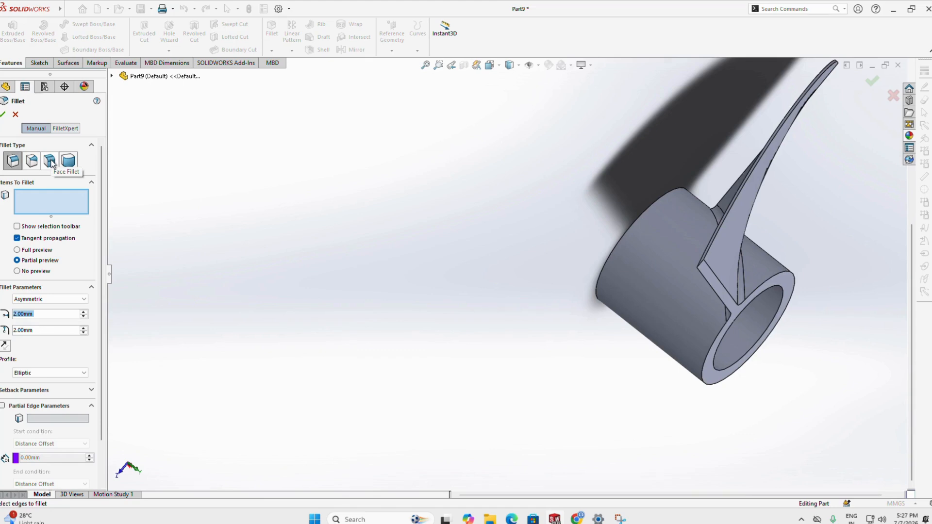
{"action": "left_click", "coordinate": [50, 162]}
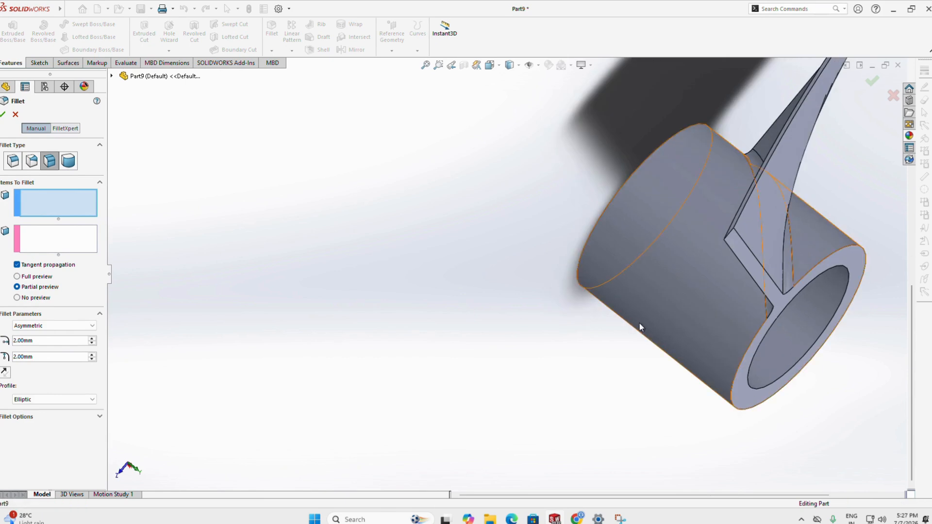
{"action": "middle_click_drag", "start_coordinate": [640, 325], "coordinate": [633, 355]}
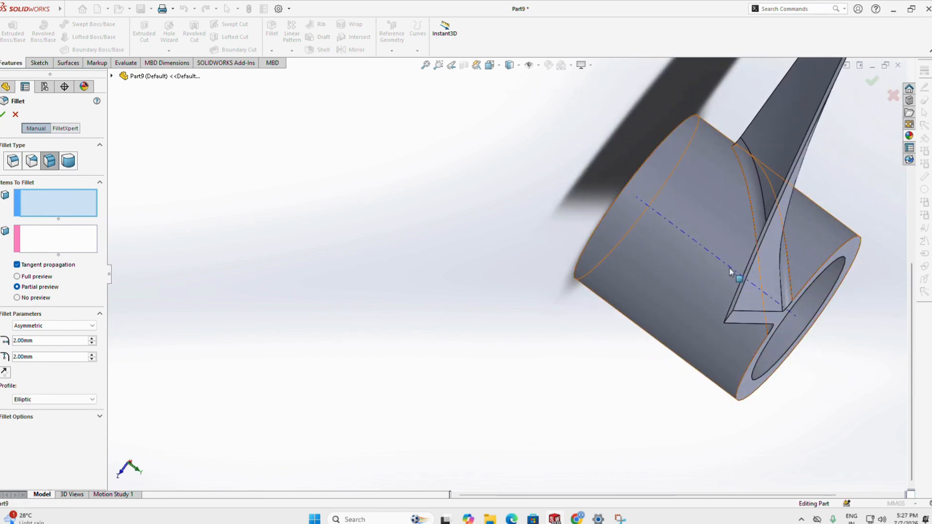
{"action": "left_click", "coordinate": [738, 297]}
{"action": "left_click", "coordinate": [37, 237]}
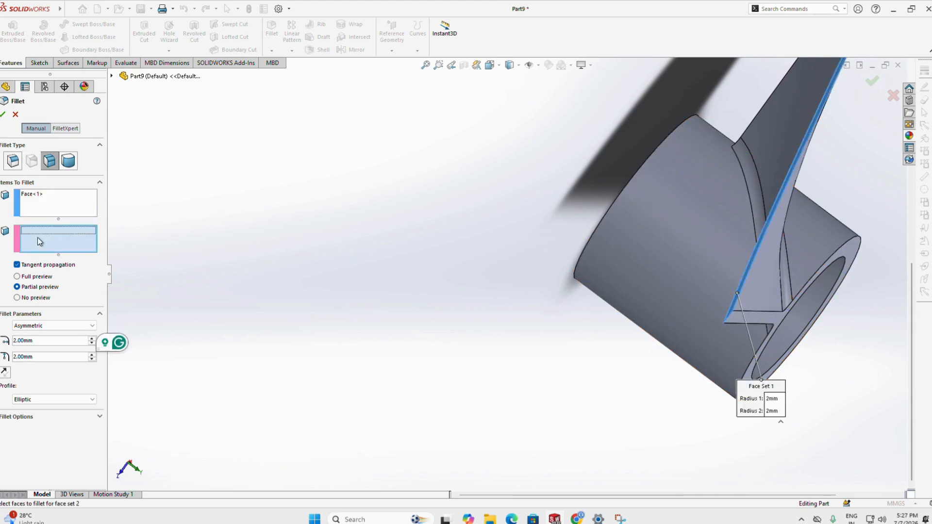
{"action": "left_click", "coordinate": [729, 316]}
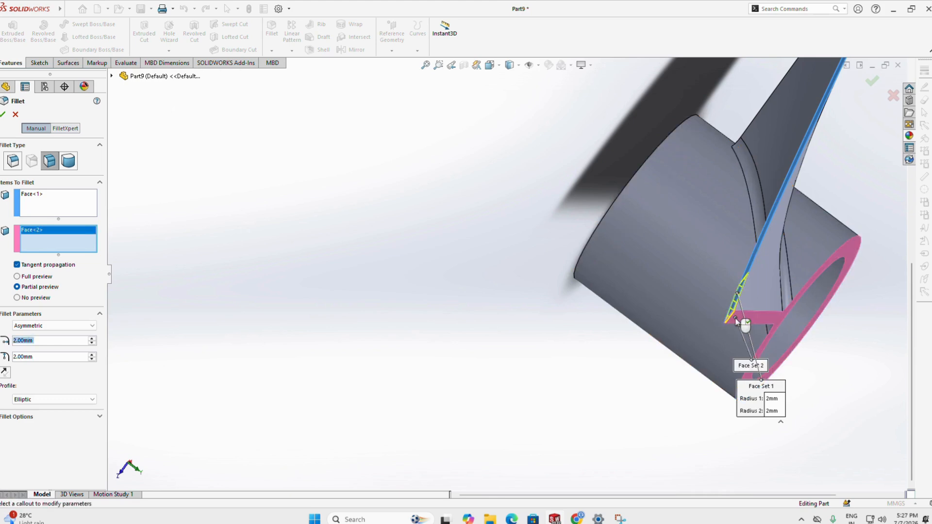
Set the face fillet's distances to 10 mm and 6 mm and create the rounded blade corner.
{"action": "left_click", "coordinate": [16, 341]}
{"action": "key", "text": "BackSpace"}
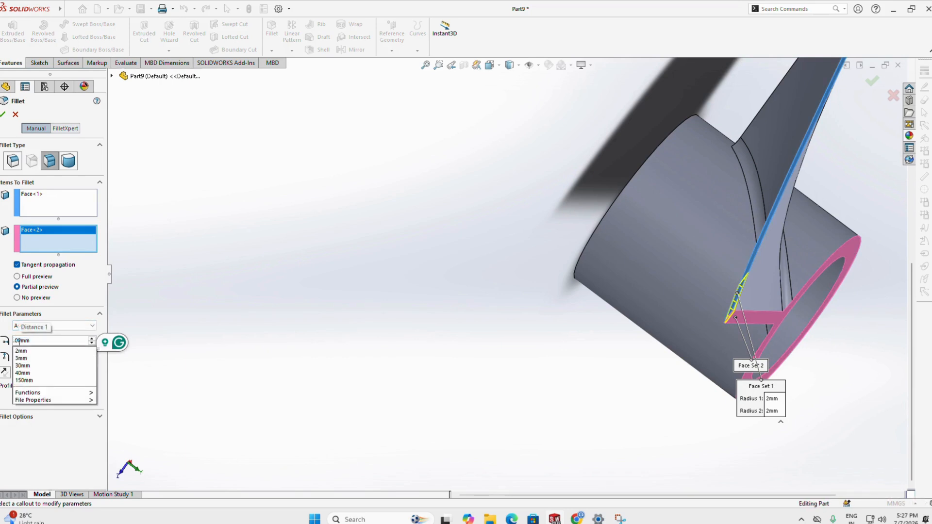
{"action": "type", "text": "10"}
{"action": "key", "text": "Return"}
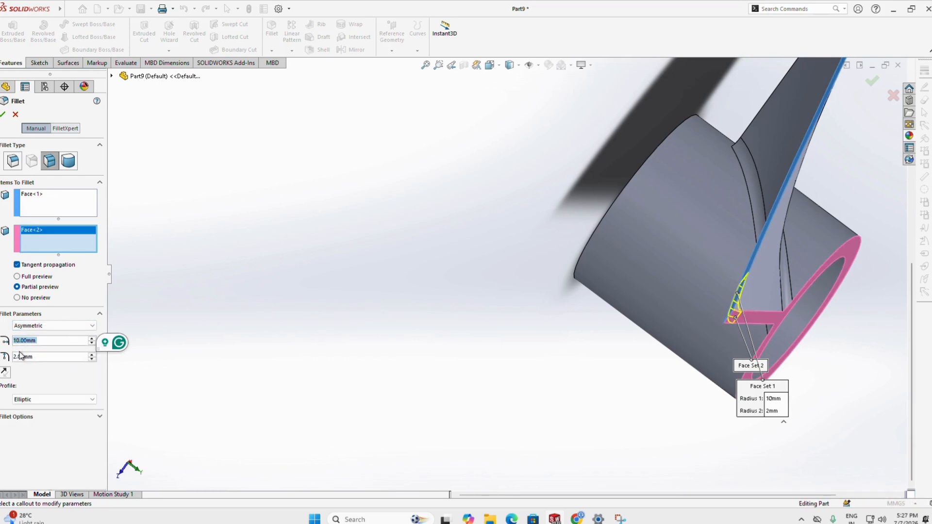
{"action": "left_click", "coordinate": [18, 357]}
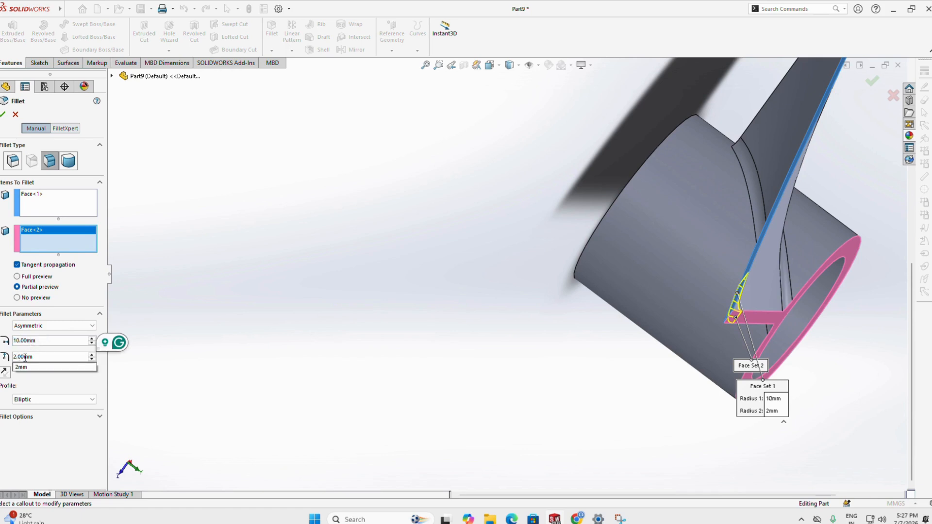
{"action": "key", "text": "BackSpace"}
{"action": "type", "text": "6"}
{"action": "key", "text": "Return"}
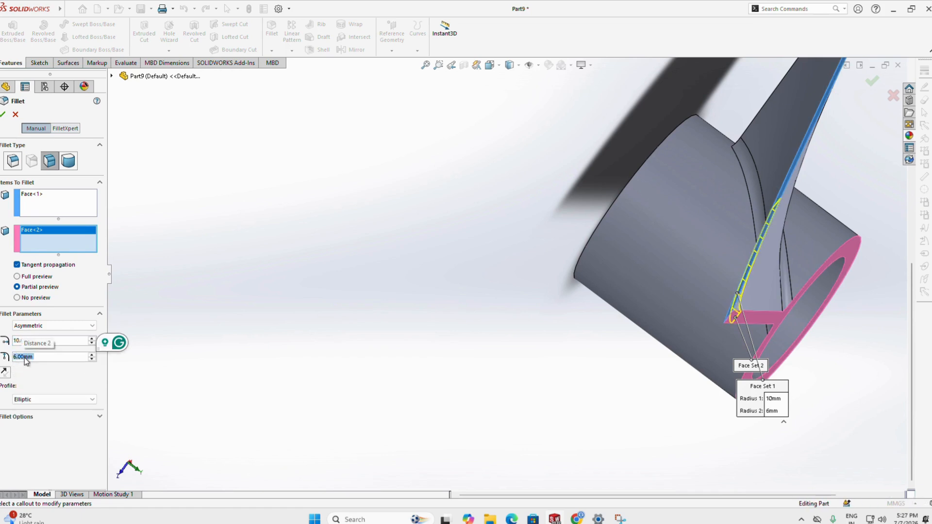
{"action": "left_click", "coordinate": [5, 115]}
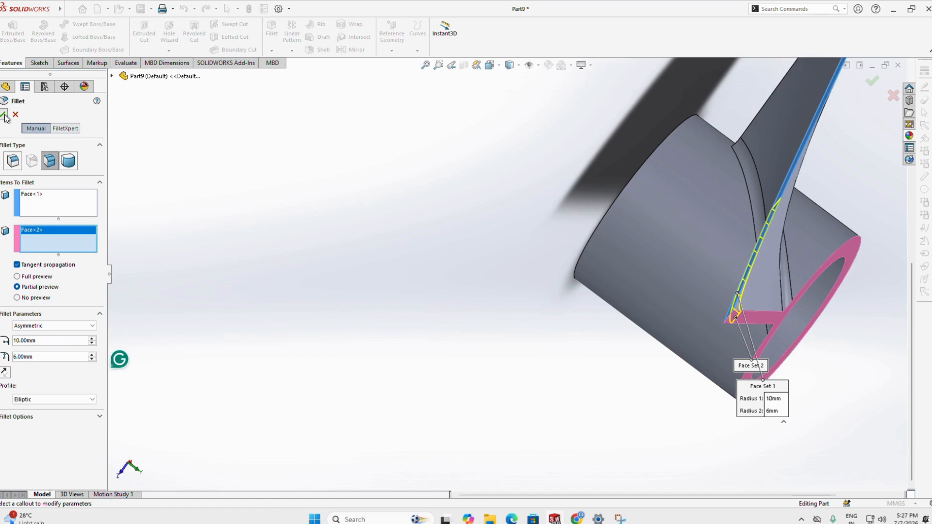
Round the blade's opposite outer corner with a 10 mm by 6 mm face fillet between the rim face and the thin side face.
{"action": "middle_click_drag", "start_coordinate": [595, 421], "coordinate": [421, 511]}
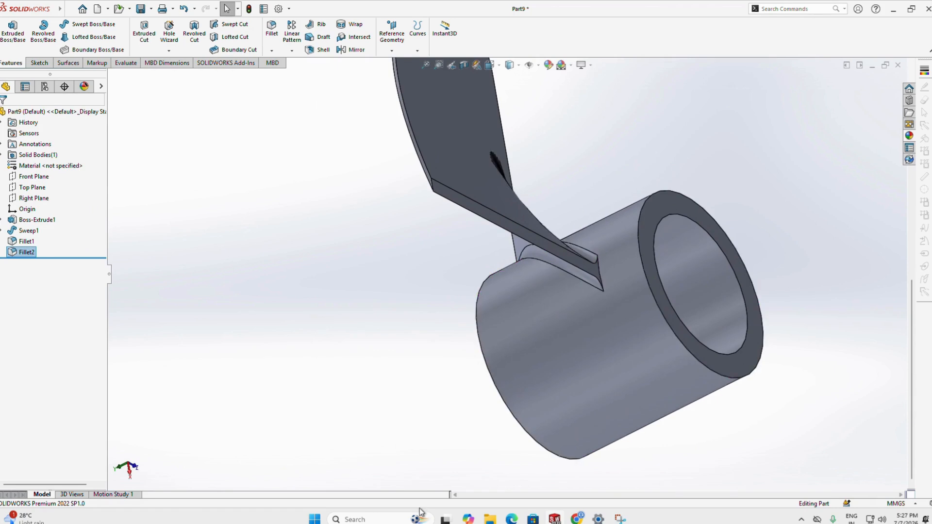
{"action": "left_click", "coordinate": [272, 29]}
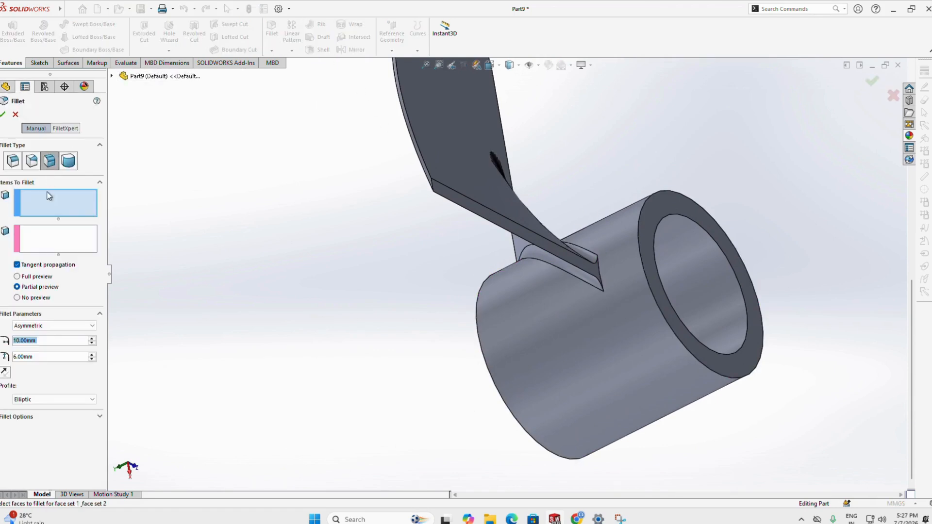
{"action": "left_click", "coordinate": [428, 179]}
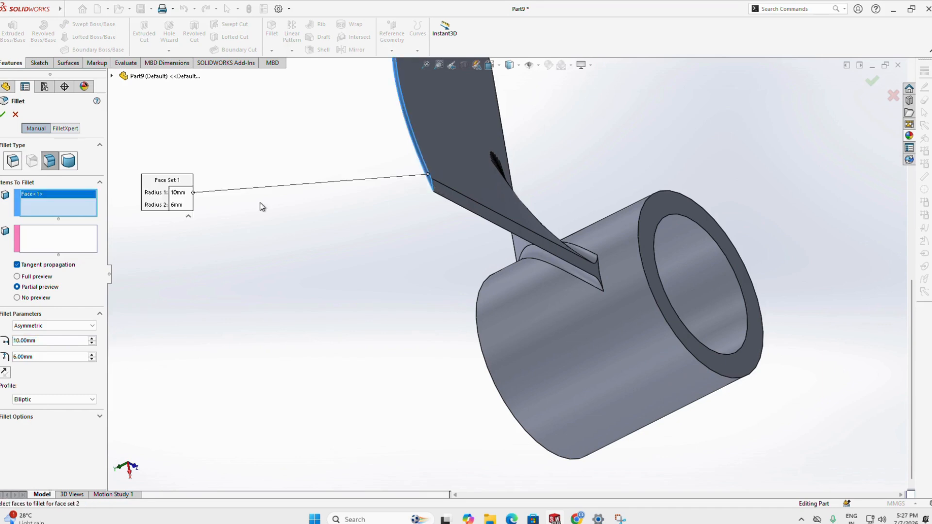
{"action": "left_click", "coordinate": [98, 235]}
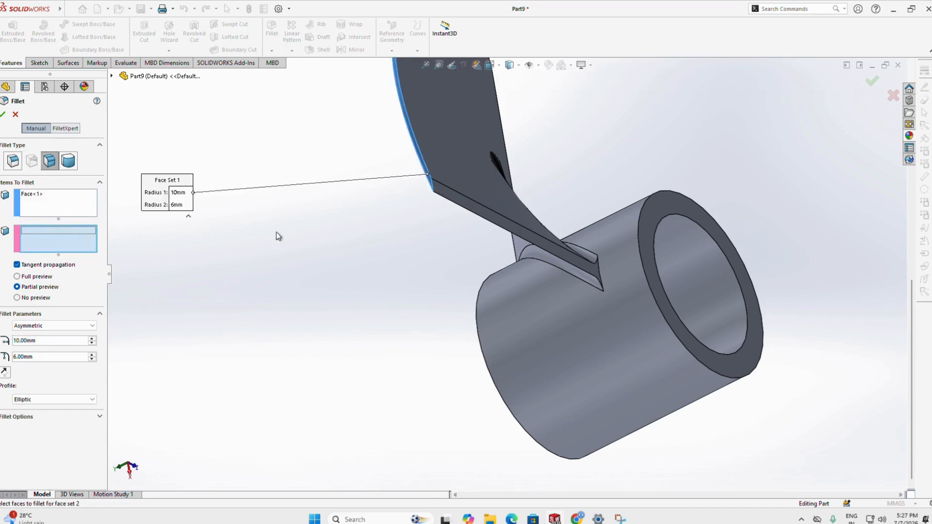
{"action": "left_click", "coordinate": [463, 198]}
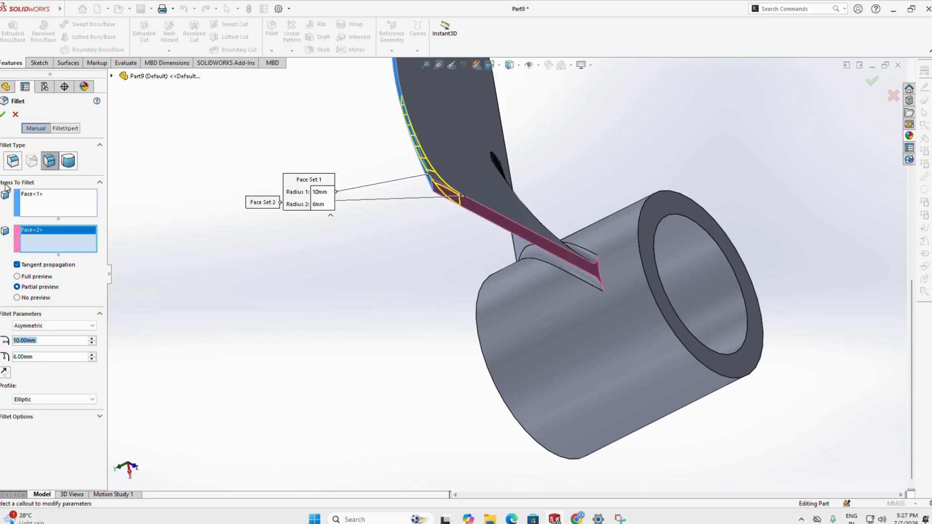
{"action": "key", "text": "Return"}
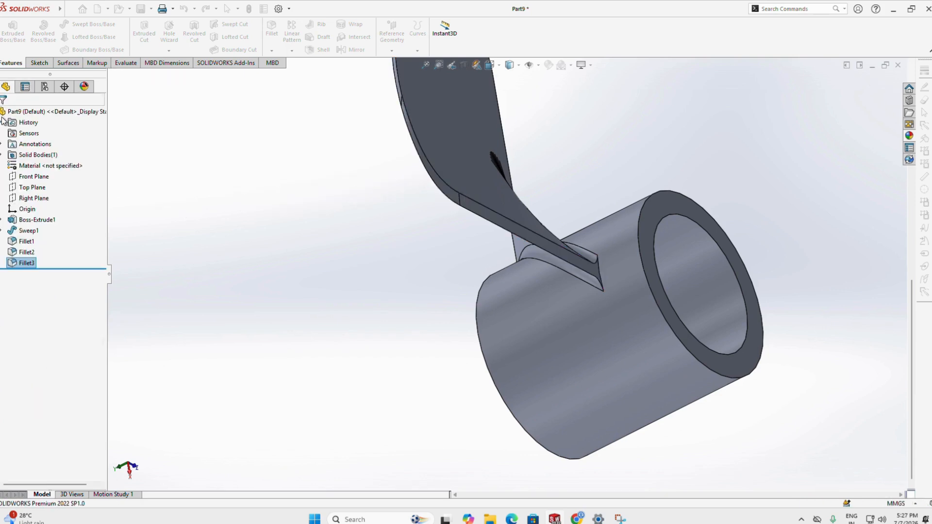
Set up a circular pattern about the hub bore's circular edge with 3 equally spaced instances over 360 degrees.
{"action": "middle_click_drag", "start_coordinate": [402, 373], "coordinate": [618, 341]}
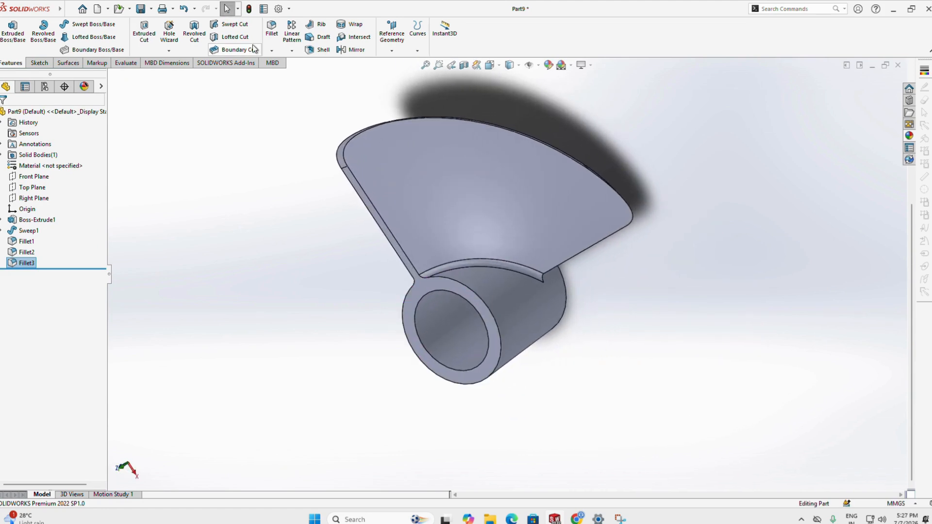
{"action": "left_click", "coordinate": [291, 50]}
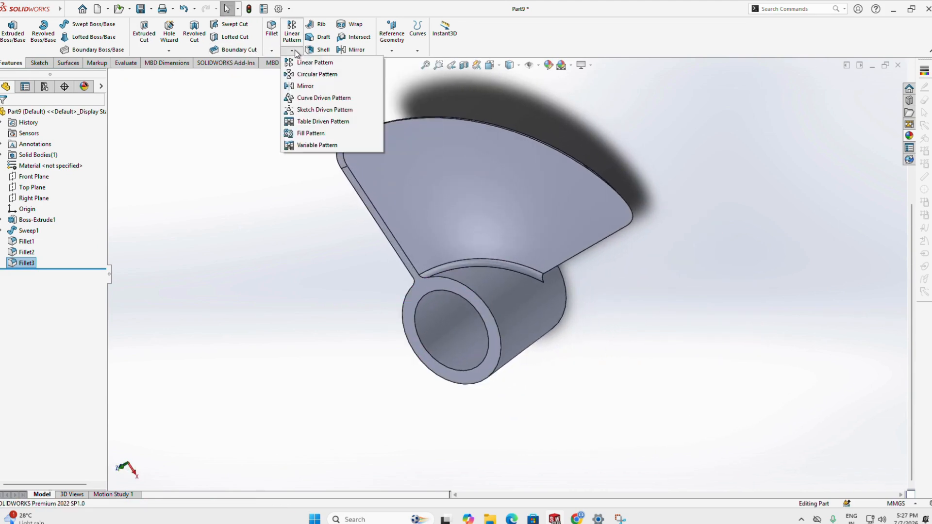
{"action": "left_click", "coordinate": [306, 74]}
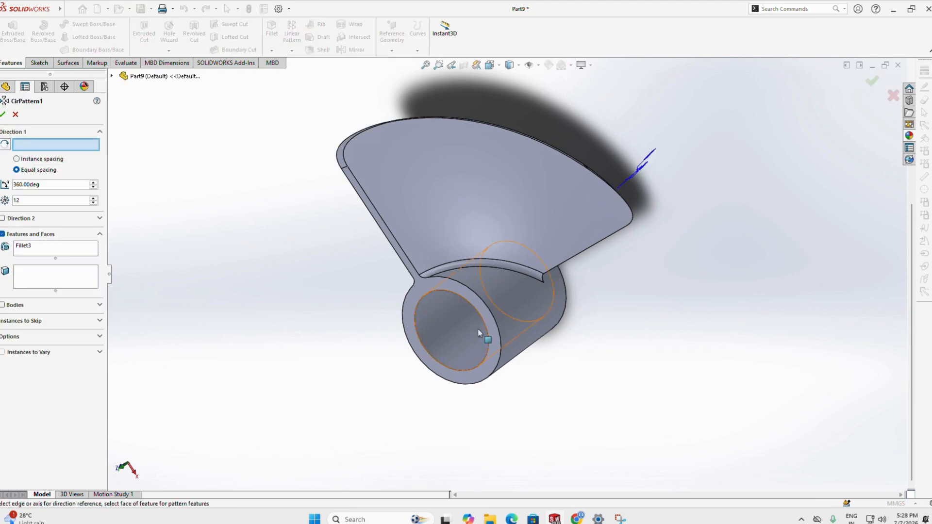
{"action": "left_click", "coordinate": [471, 301]}
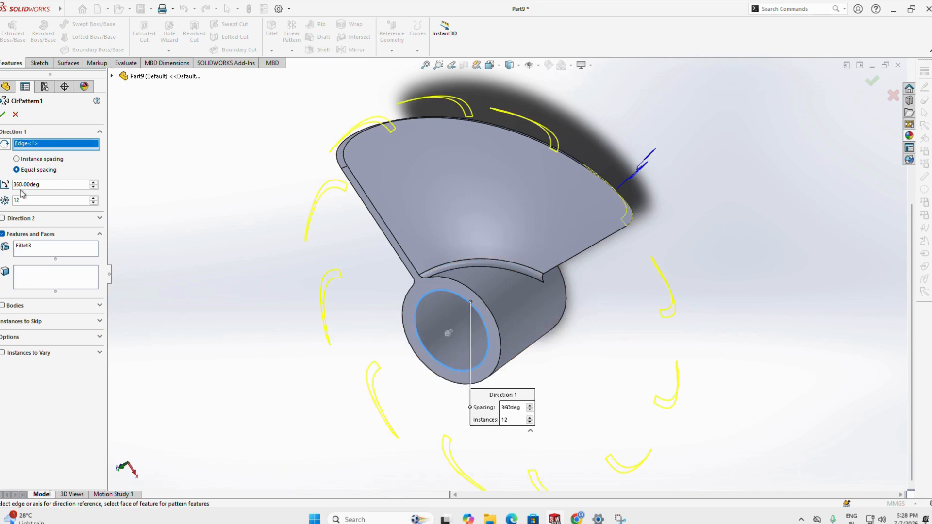
{"action": "key", "text": "BackSpace"}
{"action": "key", "text": "BackSpace"}
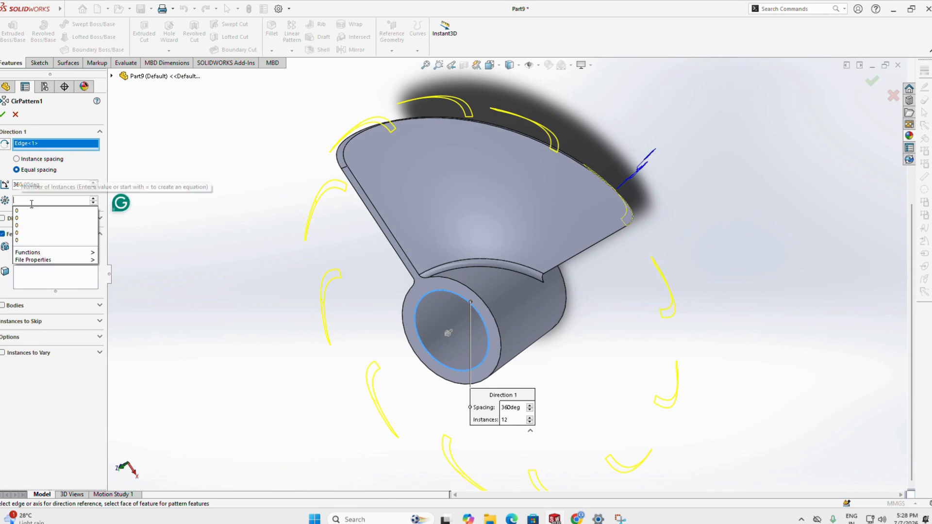
{"action": "type", "text": "3"}
{"action": "key", "text": "Return"}
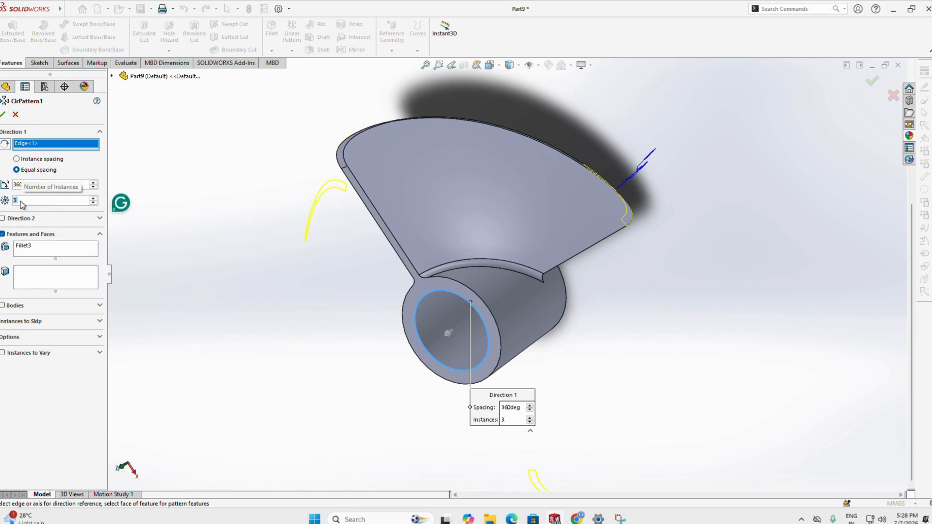
Add Sweep1, Fillet1 and Fillet2 to the features to pattern alongside Fillet3 and create the circular pattern of blades.
{"action": "left_click", "coordinate": [112, 76]}
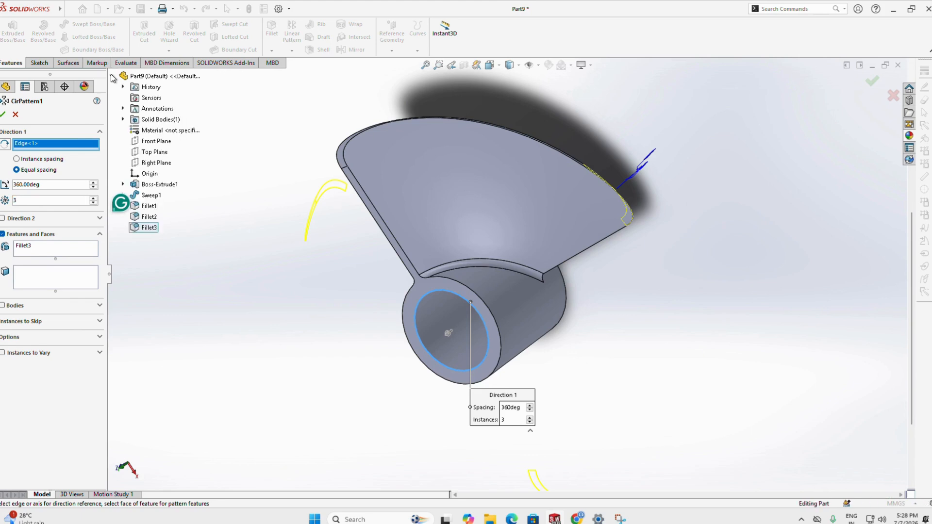
{"action": "left_click", "coordinate": [151, 195]}
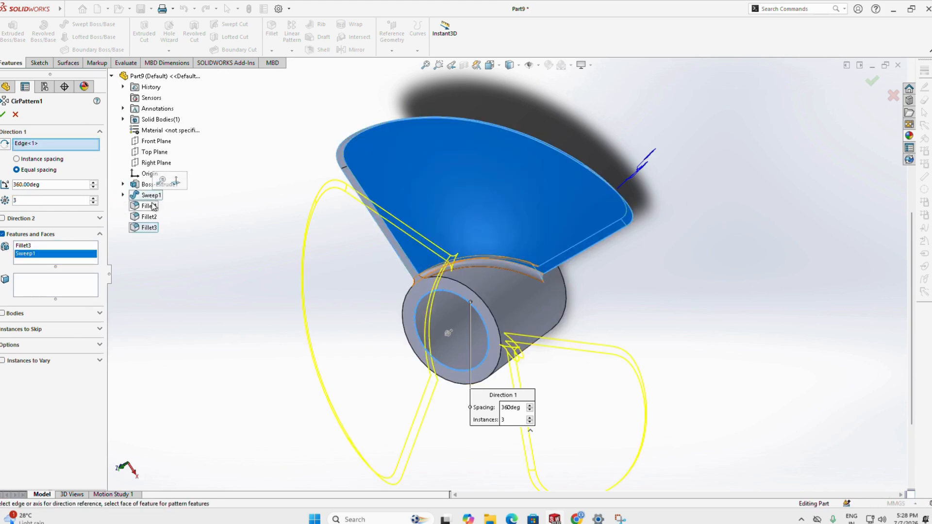
{"action": "left_click", "coordinate": [152, 206]}
{"action": "left_click", "coordinate": [152, 217]}
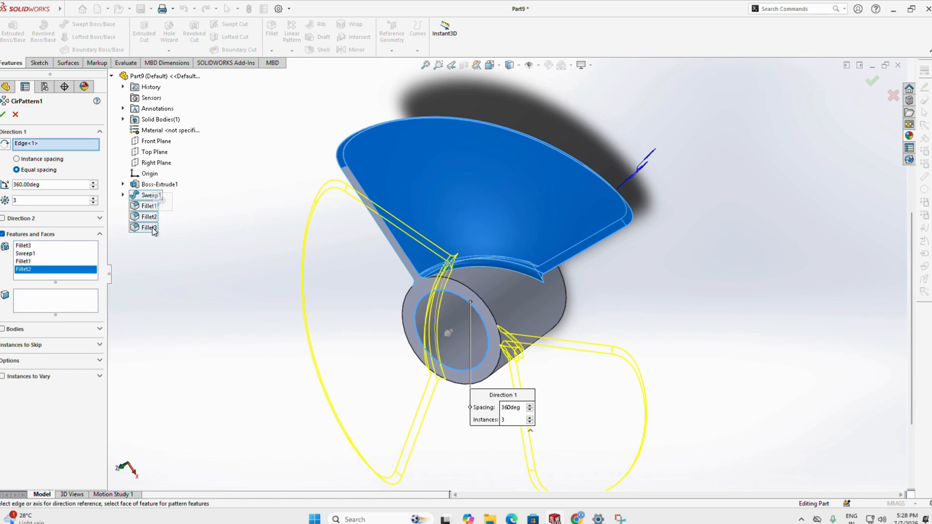
{"action": "left_click", "coordinate": [3, 116]}
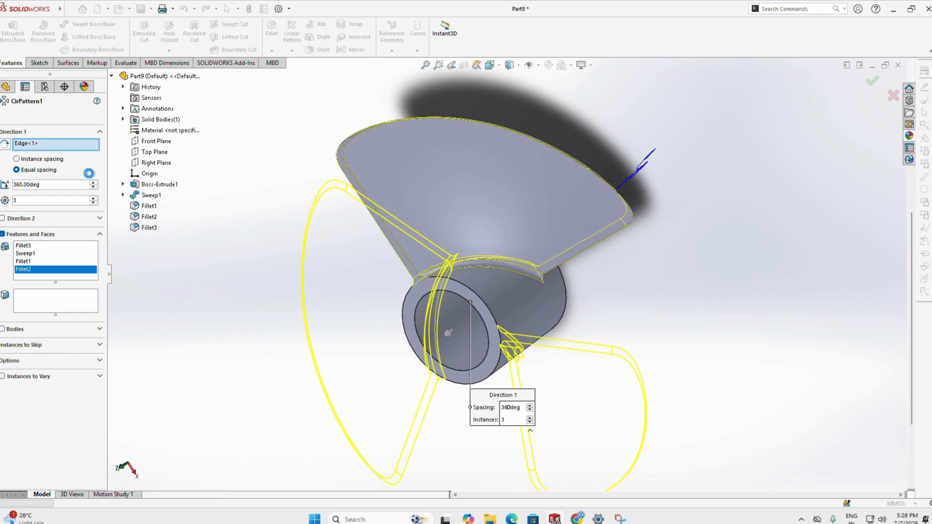
{"action": "middle_click_drag", "start_coordinate": [255, 283], "coordinate": [585, 208]}
{"action": "scroll", "coordinate": [589, 270], "scroll_direction": "down", "scroll_amount": 2}
{"action": "scroll", "coordinate": [589, 271], "scroll_direction": "up", "scroll_amount": 2}
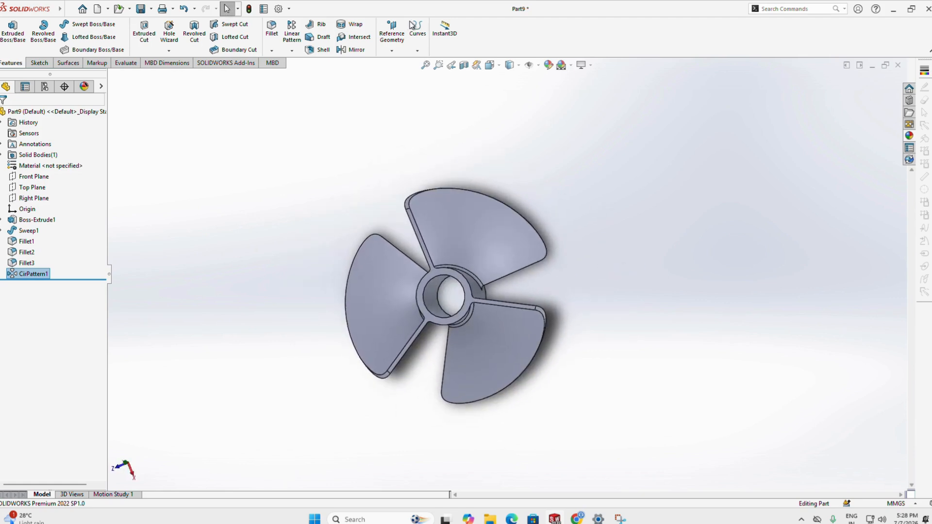